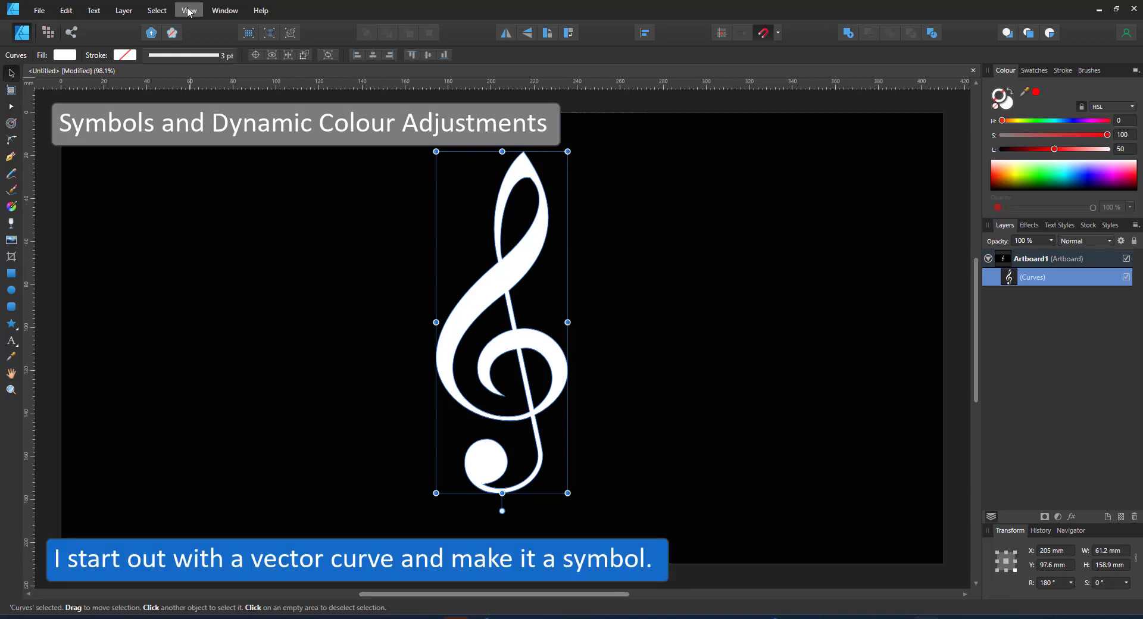
# Show the Symbols studio and create a symbol from the selected treble clef curve.
pyautogui.click(189, 11)
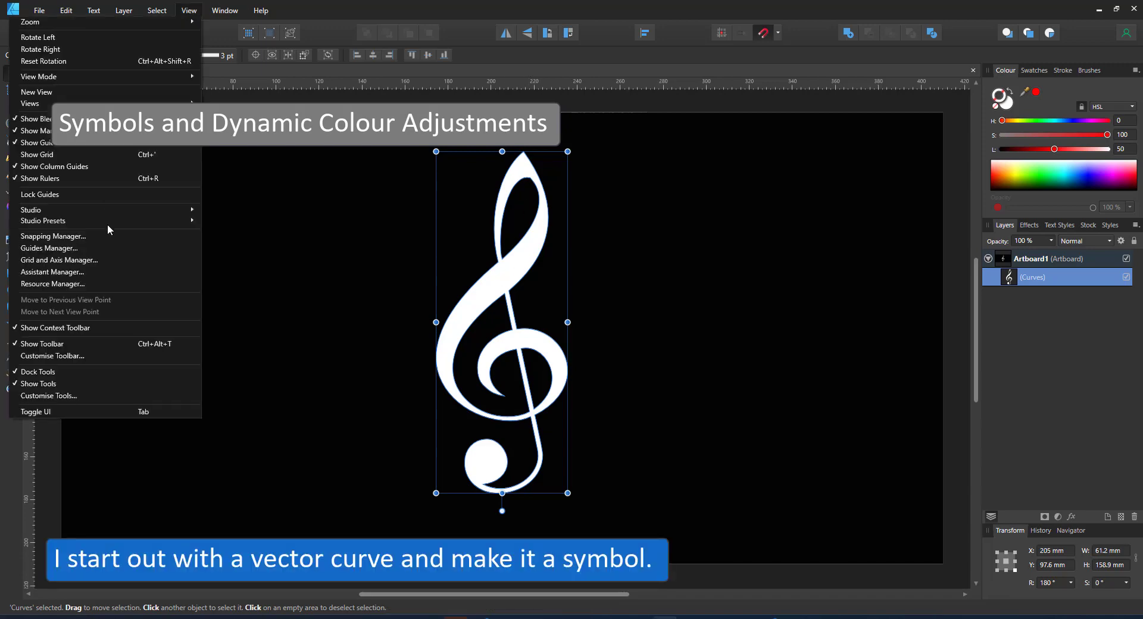
pyautogui.moveTo(119, 209)
pyautogui.click(266, 437)
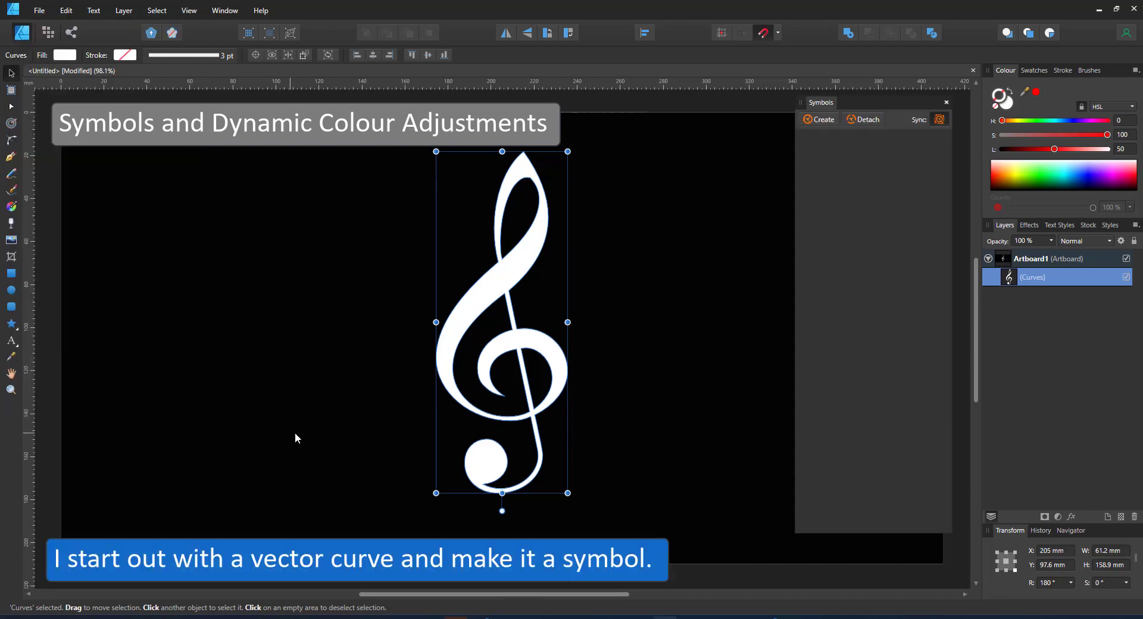
pyautogui.click(823, 120)
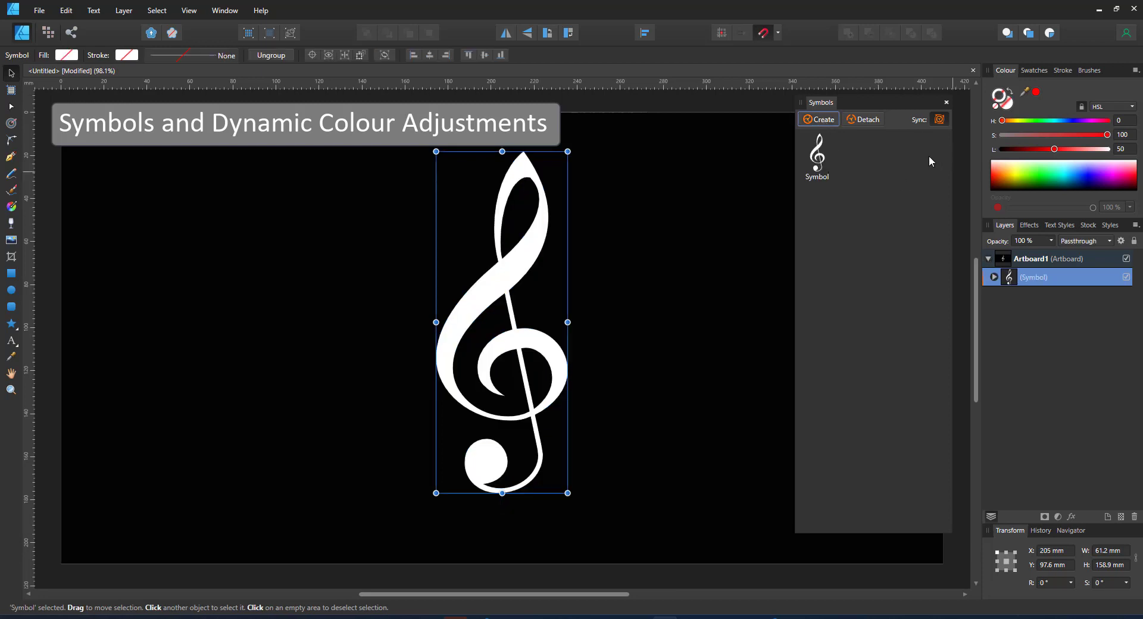
# Give the curves inside the symbol a red 8 pt stroke drawn behind the fill, and close the Symbols studio.
pyautogui.click(994, 276)
pyautogui.click(1049, 299)
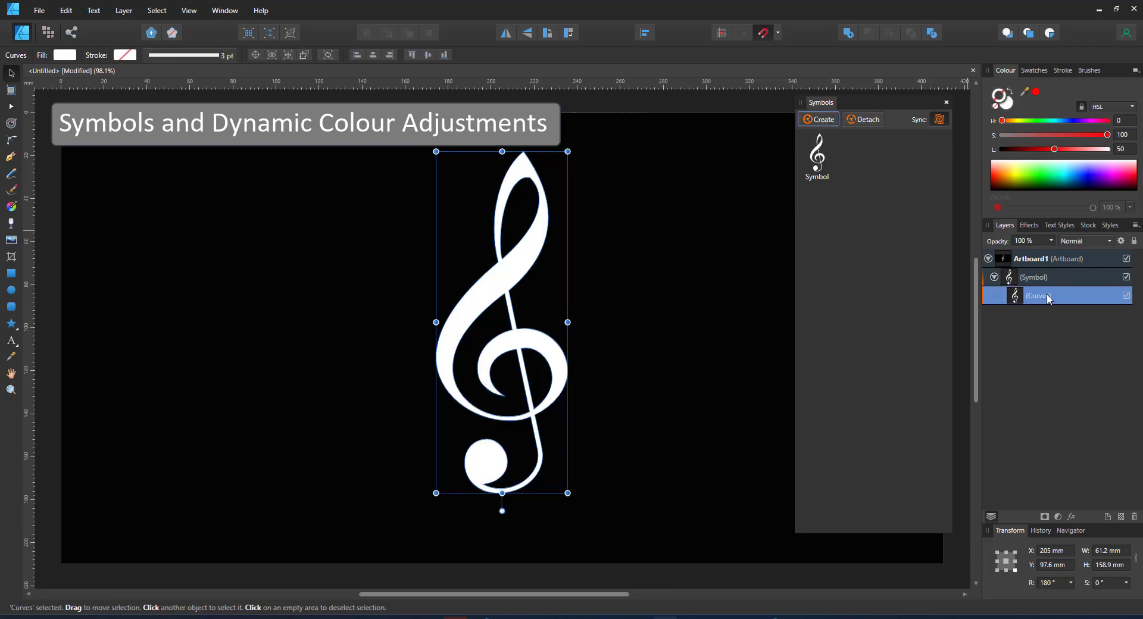
pyautogui.click(1036, 92)
pyautogui.click(221, 55)
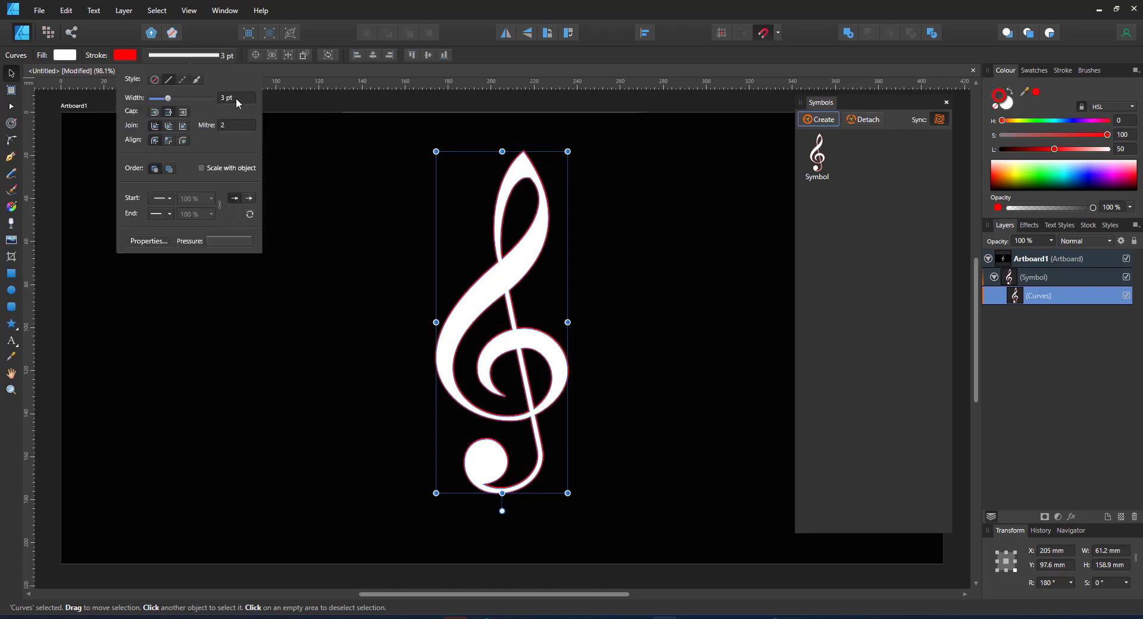
pyautogui.write('8')
pyautogui.press('Return')
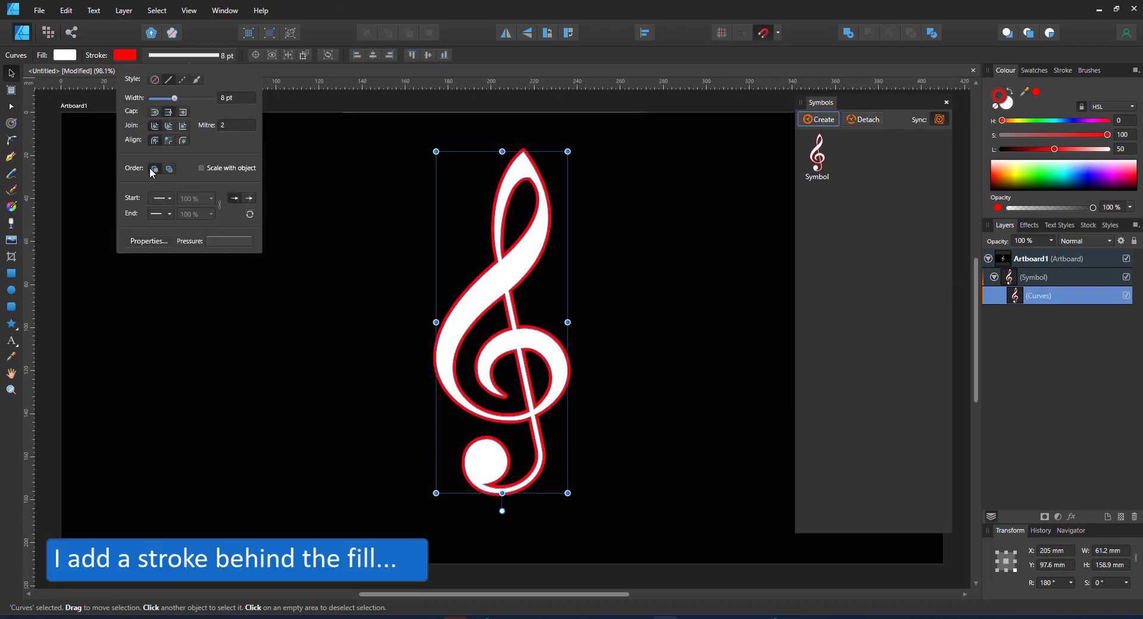
pyautogui.click(167, 170)
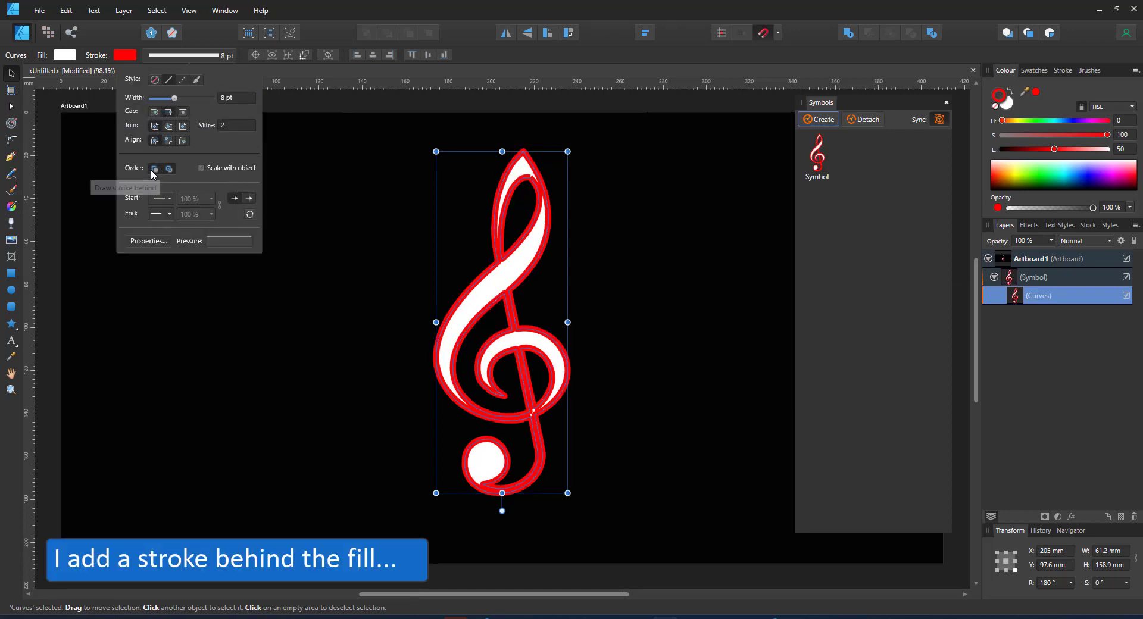
pyautogui.click(153, 171)
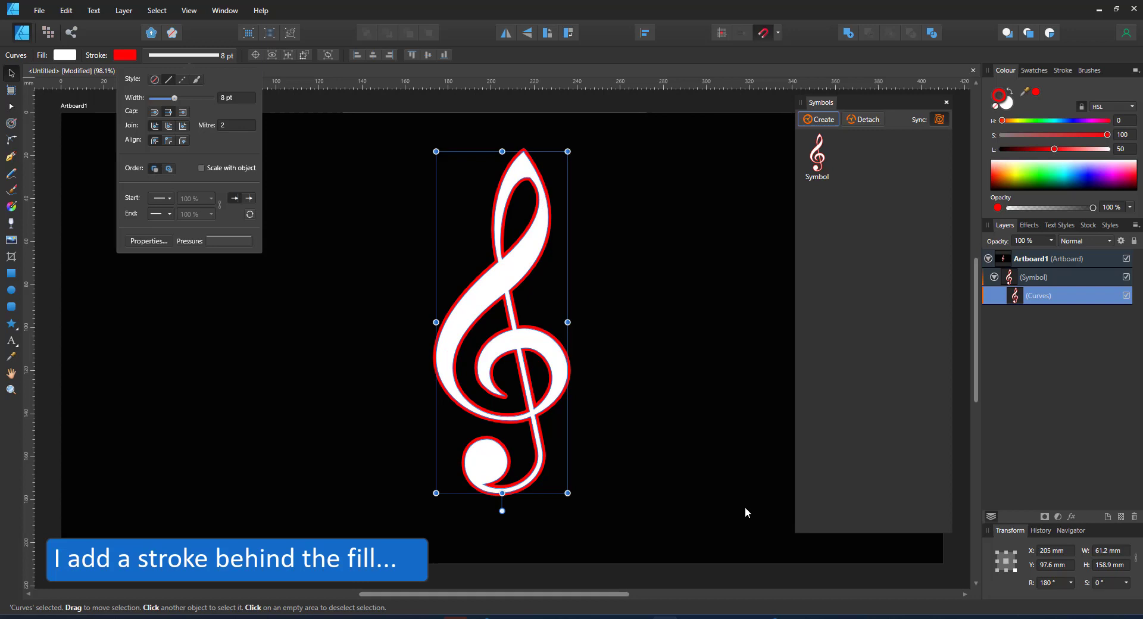
pyautogui.click(946, 104)
pyautogui.click(946, 104)
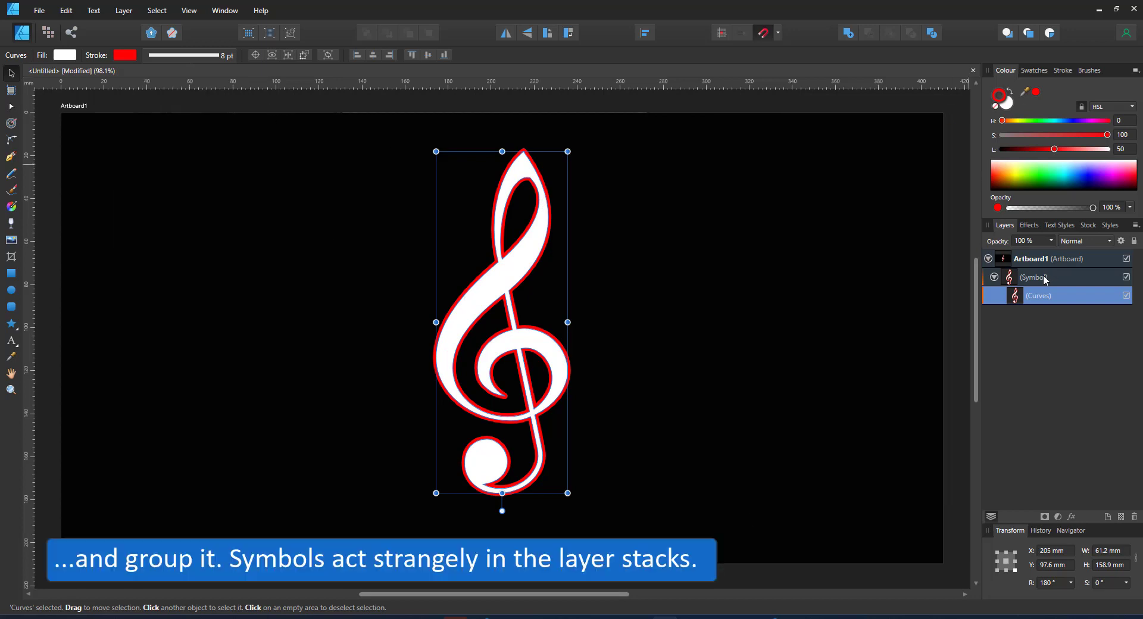
# Group the treble clef symbol and add an HSL adjustment with a hue shift of 15° to the group.
pyautogui.click(1036, 281)
pyautogui.hotkey('ctrl', 'g')
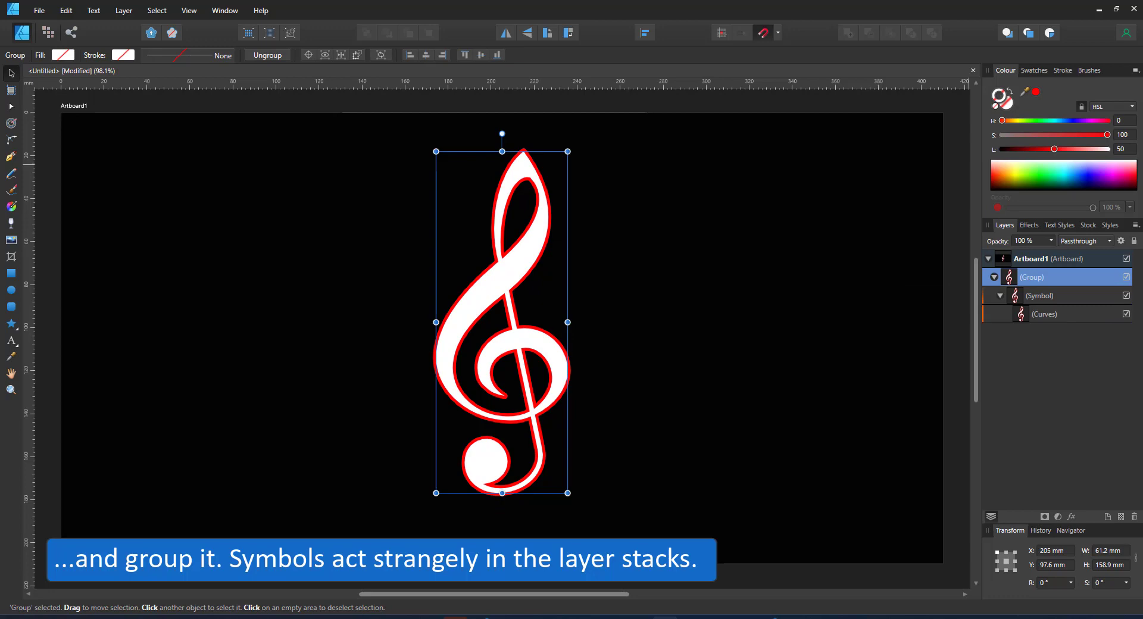
pyautogui.click(1057, 516)
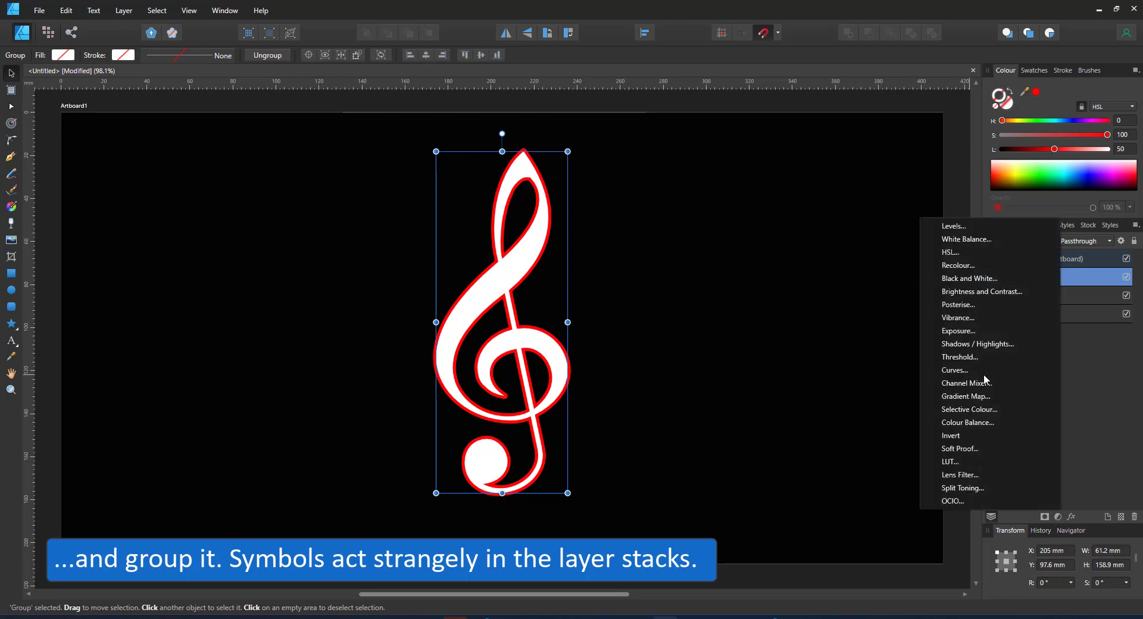
pyautogui.click(977, 255)
pyautogui.click(942, 500)
pyautogui.write('10')
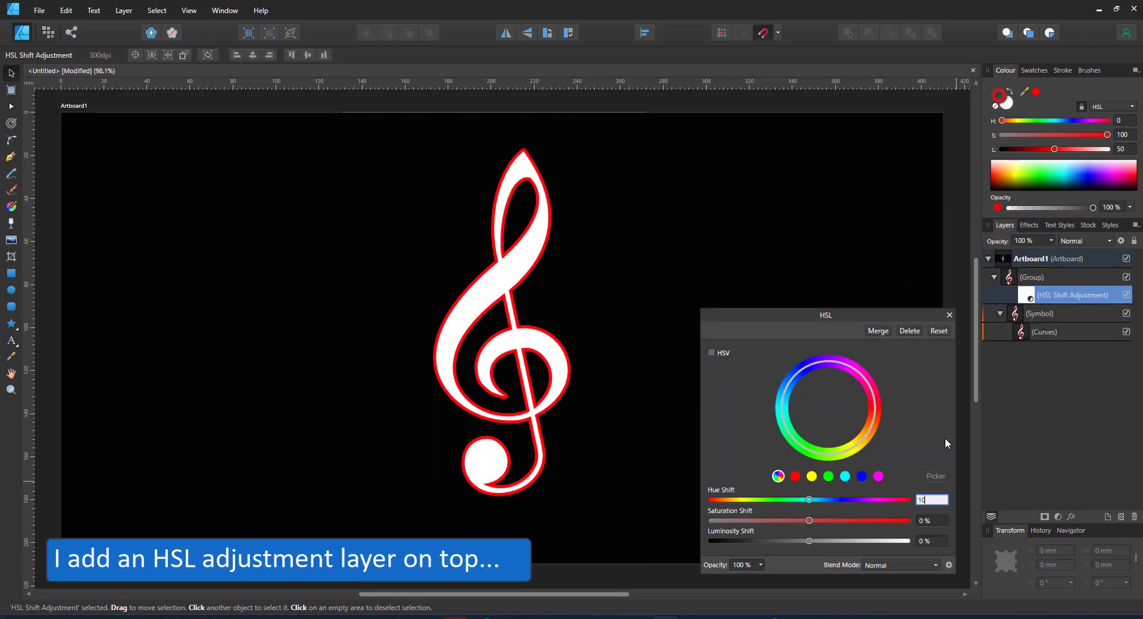
pyautogui.press('Return')
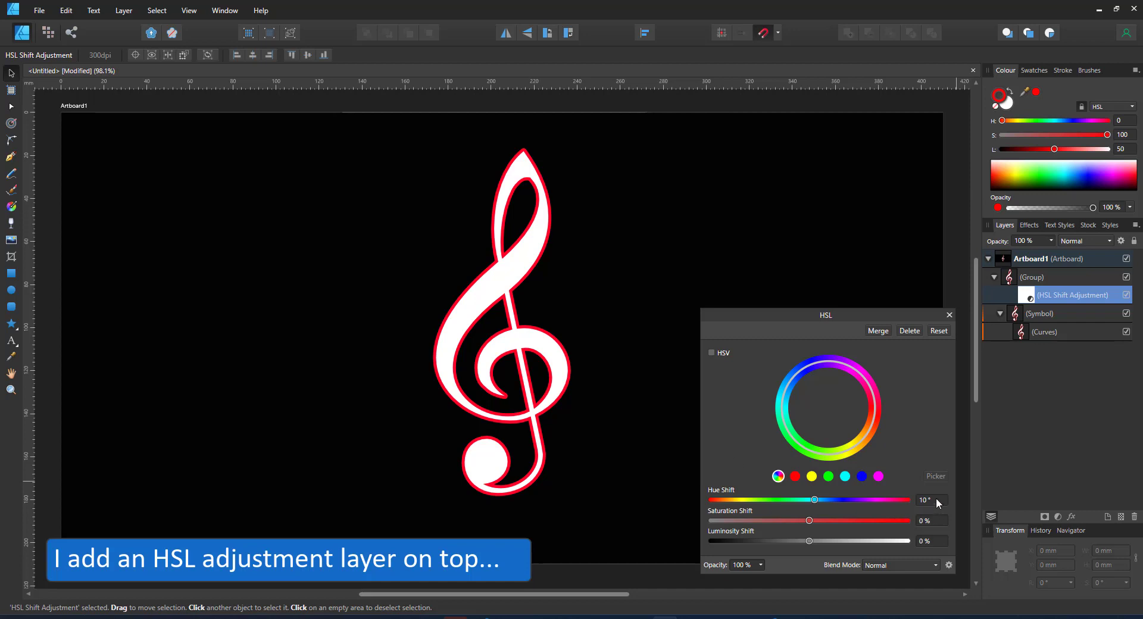
pyautogui.write('15')
pyautogui.press('Return')
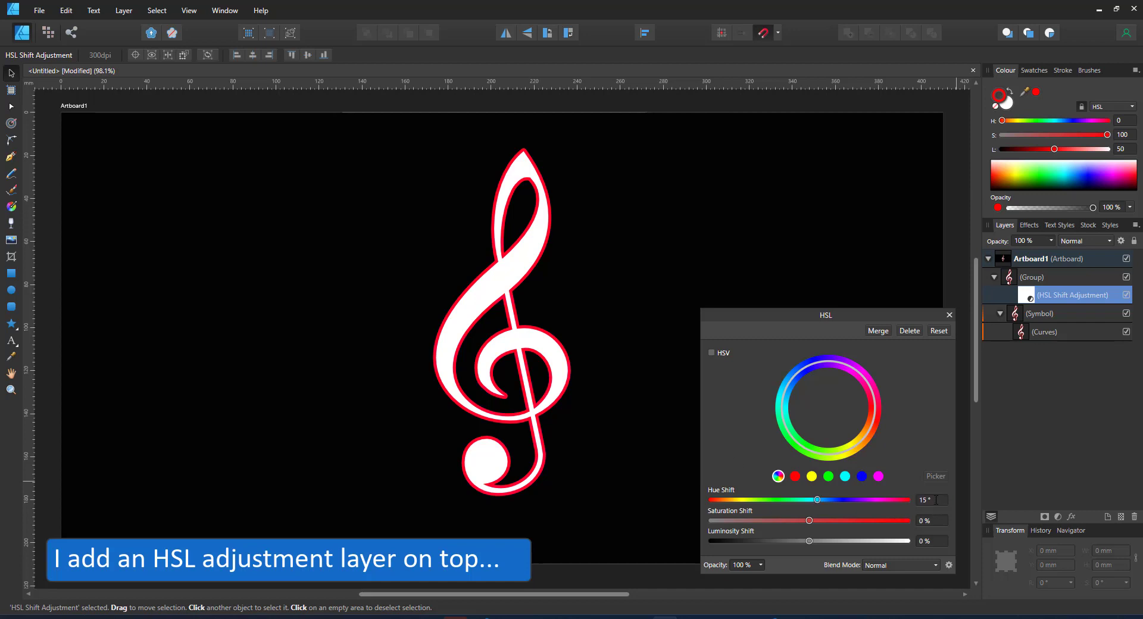
# Move the HSL adjustment out of the group to directly above it, and select both layers together.
pyautogui.moveTo(1050, 298); pyautogui.dragTo(1044, 284)
pyautogui.keyDown('shift'); pyautogui.click(1040, 299); pyautogui.keyUp('shift')
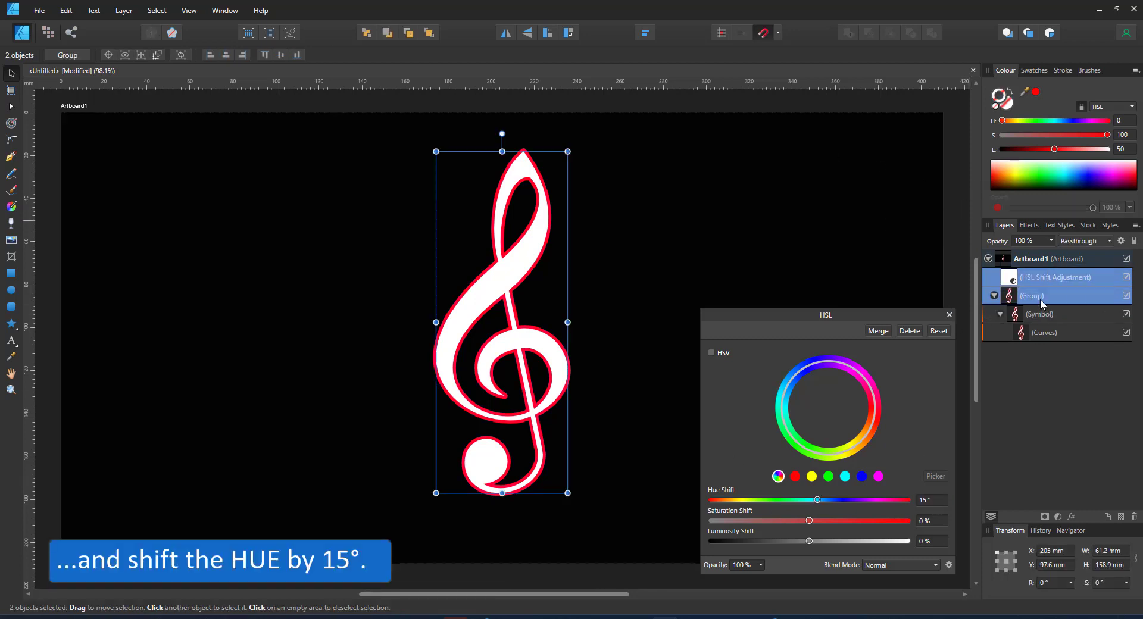
pyautogui.click(950, 315)
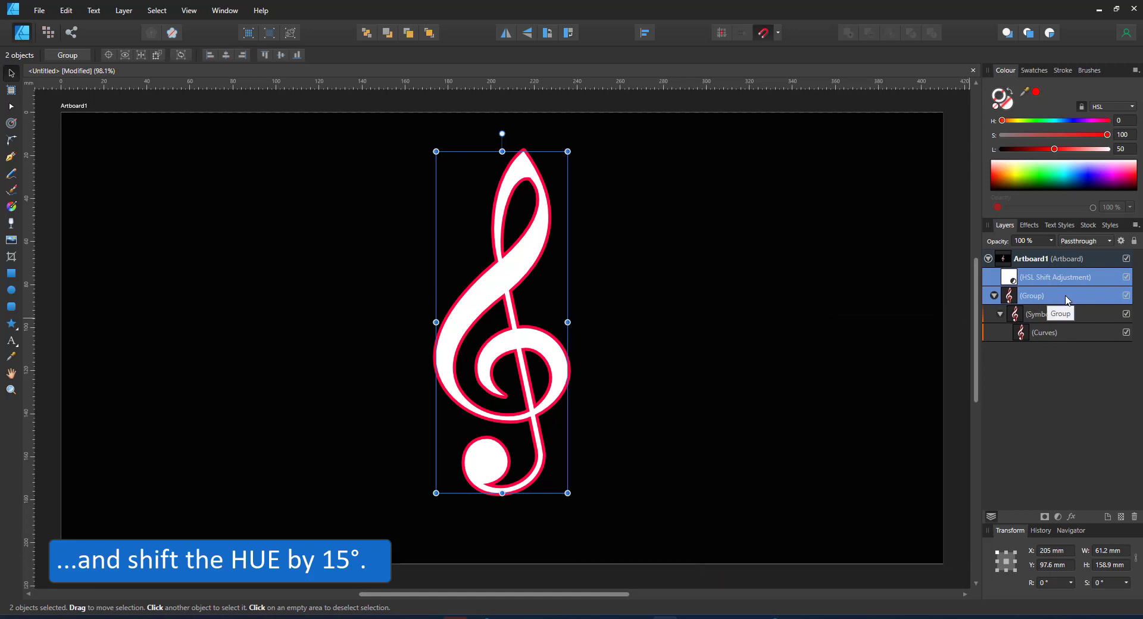
# Duplicate the group with its HSL adjustment, rotate the copy about 3° and raise the copied group above the original adjustment.
pyautogui.hotkey('ctrl', 'j')
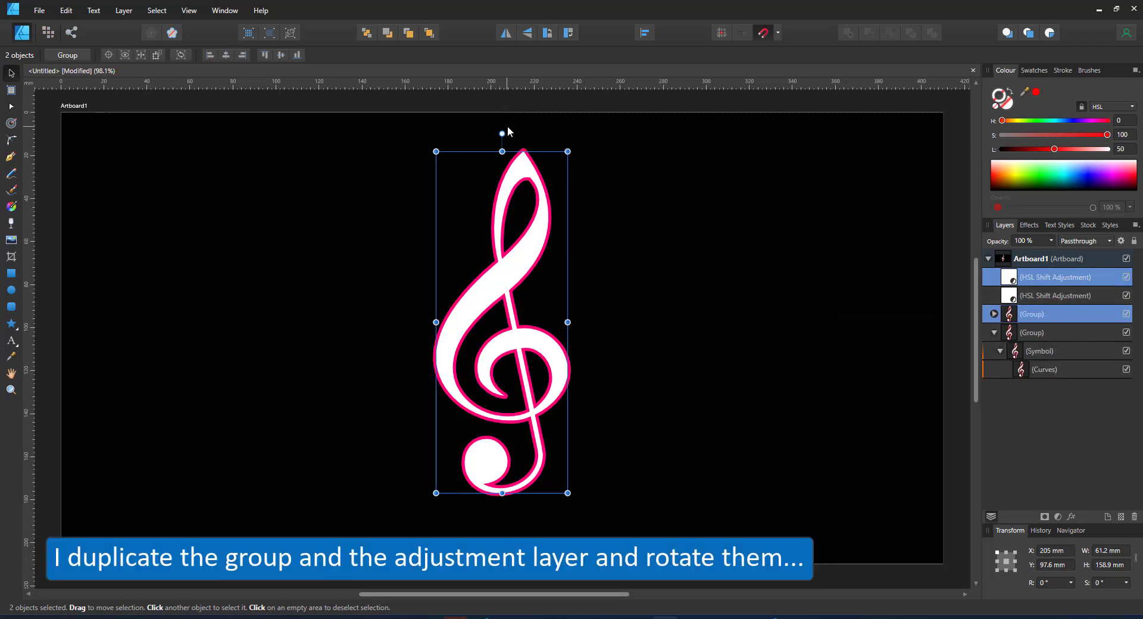
pyautogui.moveTo(503, 133); pyautogui.dragTo(492, 134)
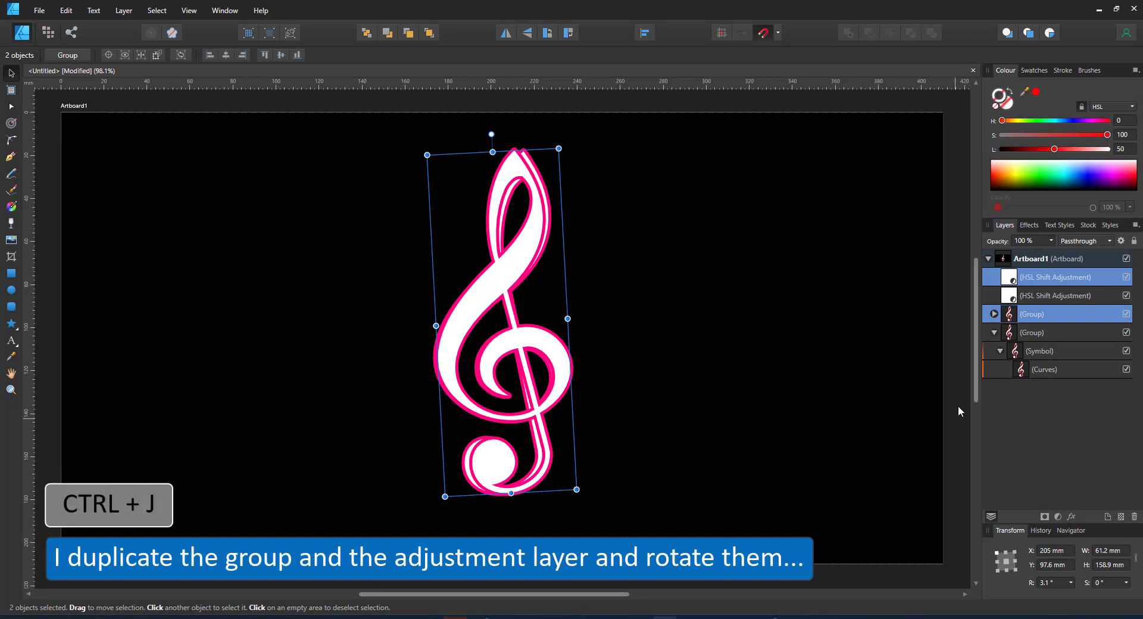
pyautogui.hotkey('ctrl', ']')
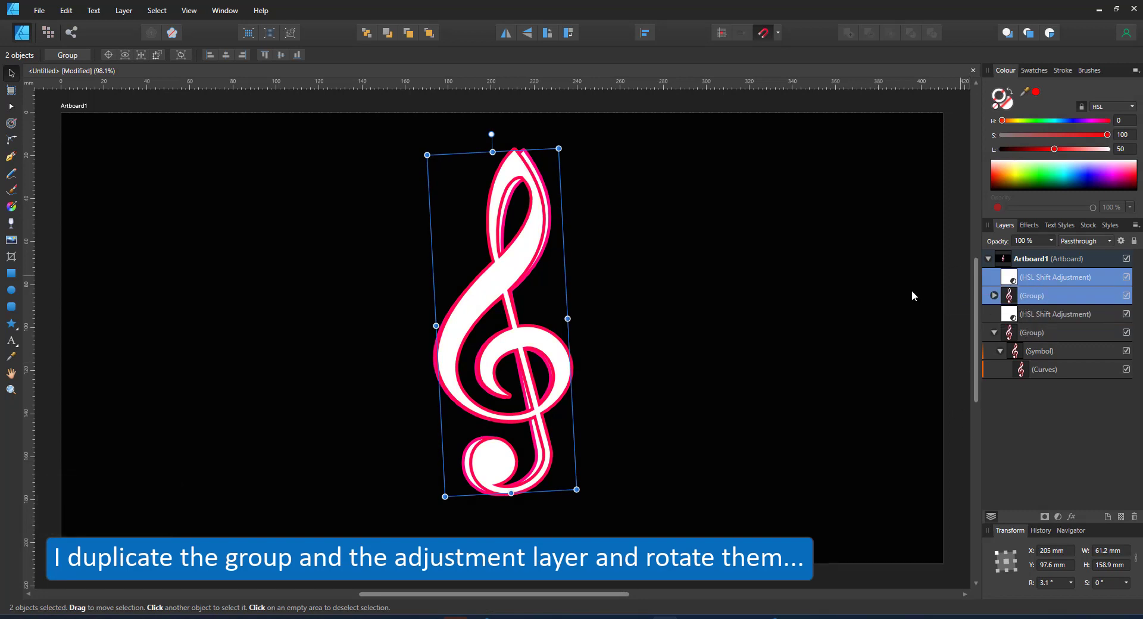
# Repeatedly duplicate the rotated group and adjustment, raising each copied group in the layer stack, to build a rainbow fan of clefs.
pyautogui.hotkey('ctrl', 'j')
pyautogui.hotkey('ctrl', 'j')
pyautogui.hotkey('ctrl', 'j')
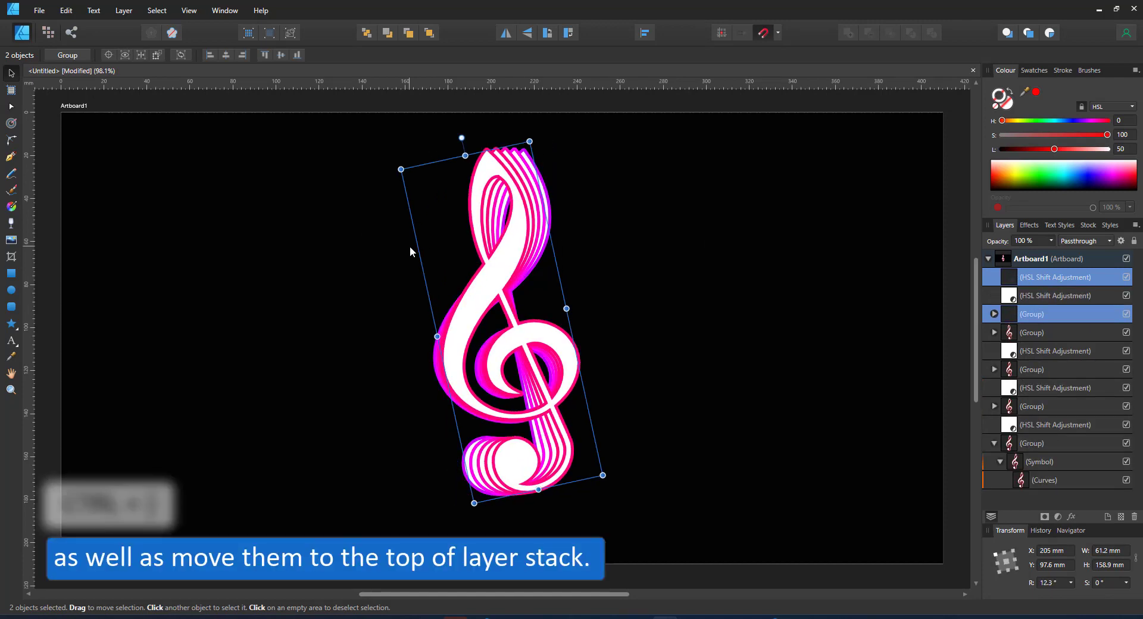
pyautogui.hotkey('ctrl', ']')
pyautogui.hotkey('ctrl', 'j')
pyautogui.hotkey('ctrl', ']')
pyautogui.hotkey('ctrl', 'j')
pyautogui.hotkey('ctrl', ']')
pyautogui.hotkey('ctrl', 'j')
pyautogui.hotkey('ctrl', ']')
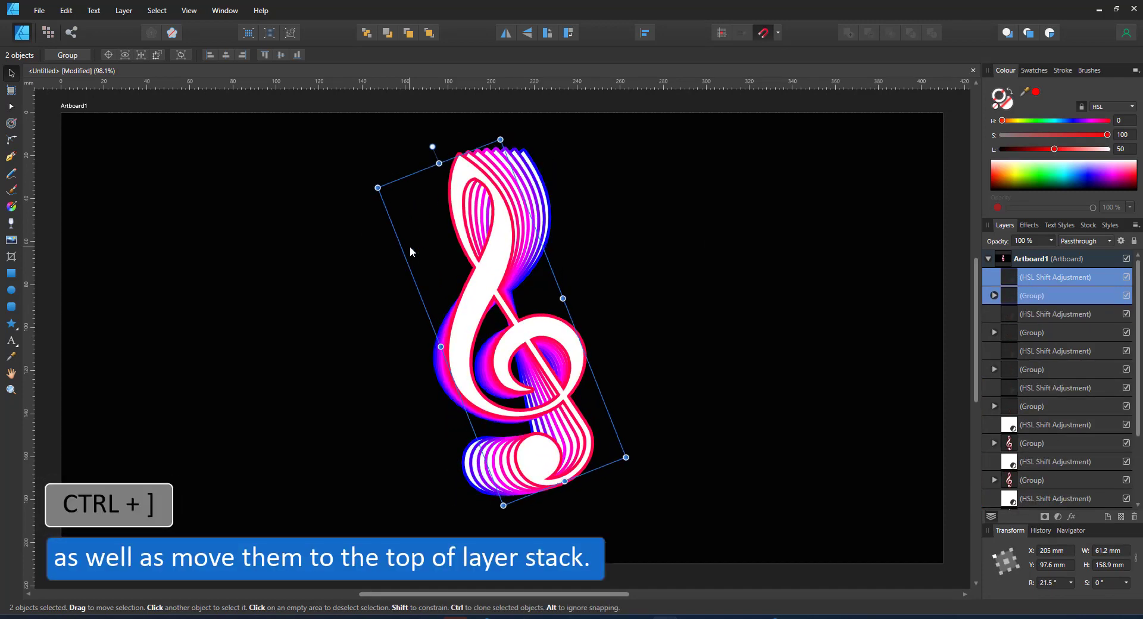
pyautogui.hotkey('ctrl', 'j')
pyautogui.hotkey('ctrl', 'j')
pyautogui.hotkey('ctrl', 'j')
pyautogui.hotkey('ctrl', 'j')
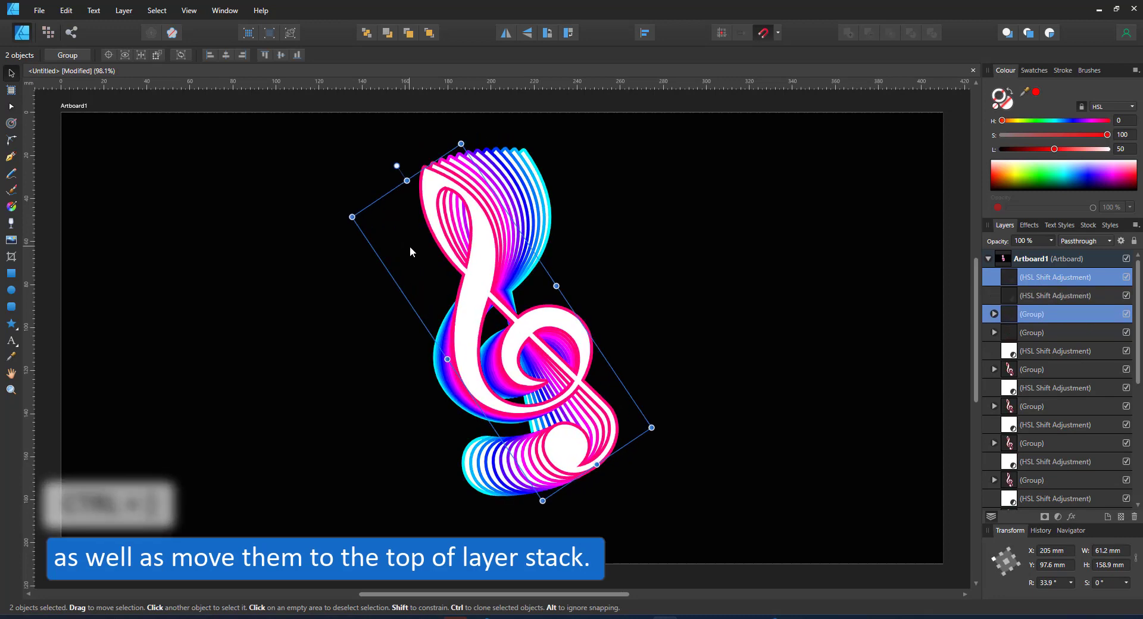
pyautogui.hotkey('ctrl', 'j')
pyautogui.hotkey('ctrl', 'j')
pyautogui.hotkey('ctrl', 'j')
pyautogui.hotkey('ctrl', 'j')
pyautogui.hotkey('ctrl', 'j')
pyautogui.hotkey('ctrl', 'j')
pyautogui.hotkey('ctrl', 'j')
pyautogui.hotkey('ctrl', 'j')
pyautogui.hotkey('ctrl', 'j')
pyautogui.hotkey('ctrl', 'j')
pyautogui.hotkey('ctrl', 'j')
pyautogui.hotkey('ctrl', 'j')
pyautogui.hotkey('ctrl', 'j')
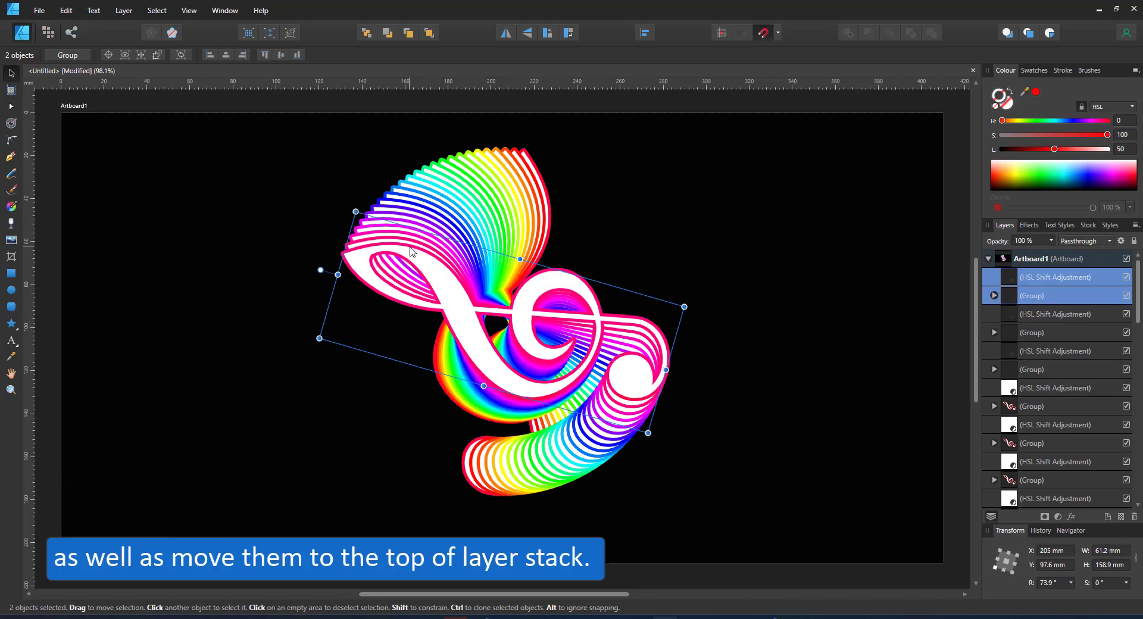
pyautogui.hotkey('ctrl', 'j')
pyautogui.hotkey('ctrl', 'j')
pyautogui.hotkey('ctrl', 'j')
# Select the whole fan of clefs and rotate it until the topmost clef stands nearly upright.
pyautogui.moveTo(296, 92); pyautogui.dragTo(705, 530)
pyautogui.moveTo(505, 134); pyautogui.dragTo(668, 272)
pyautogui.click(891, 352)
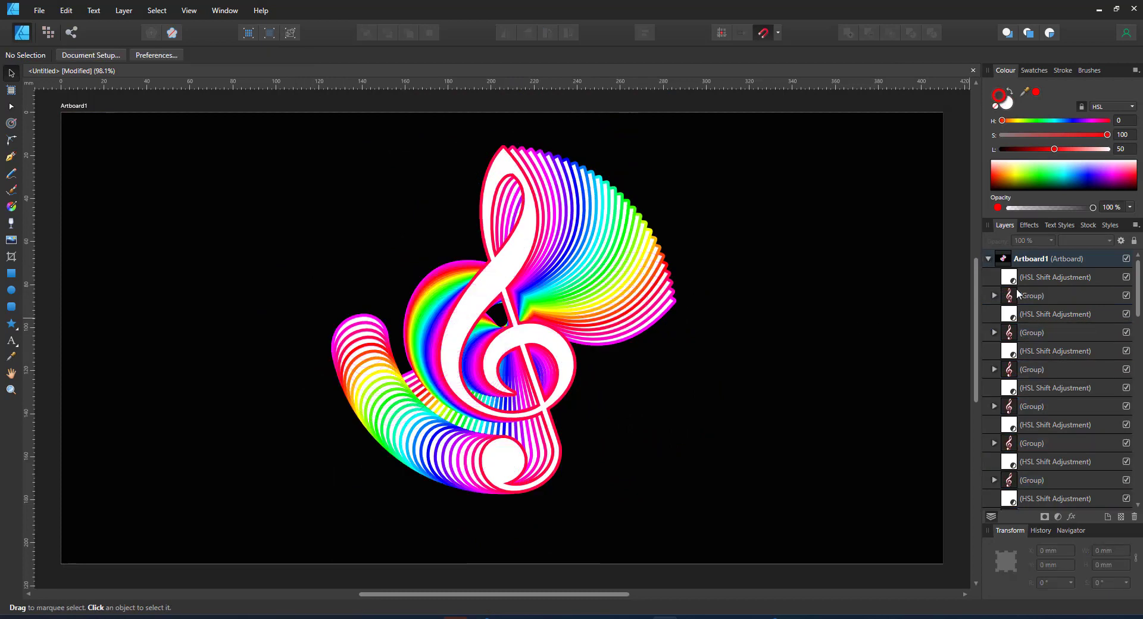
# Change the fill of the curves inside the topmost group's symbol to black.
pyautogui.click(993, 295)
pyautogui.click(1000, 313)
pyautogui.click(1024, 332)
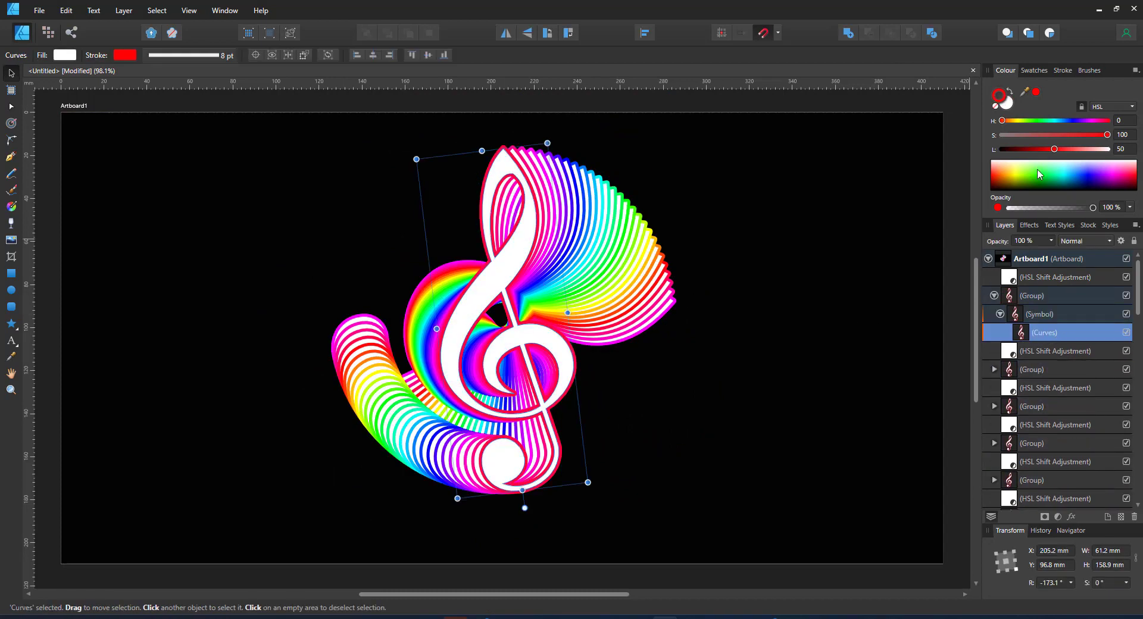
pyautogui.click(1008, 108)
pyautogui.click(1004, 150)
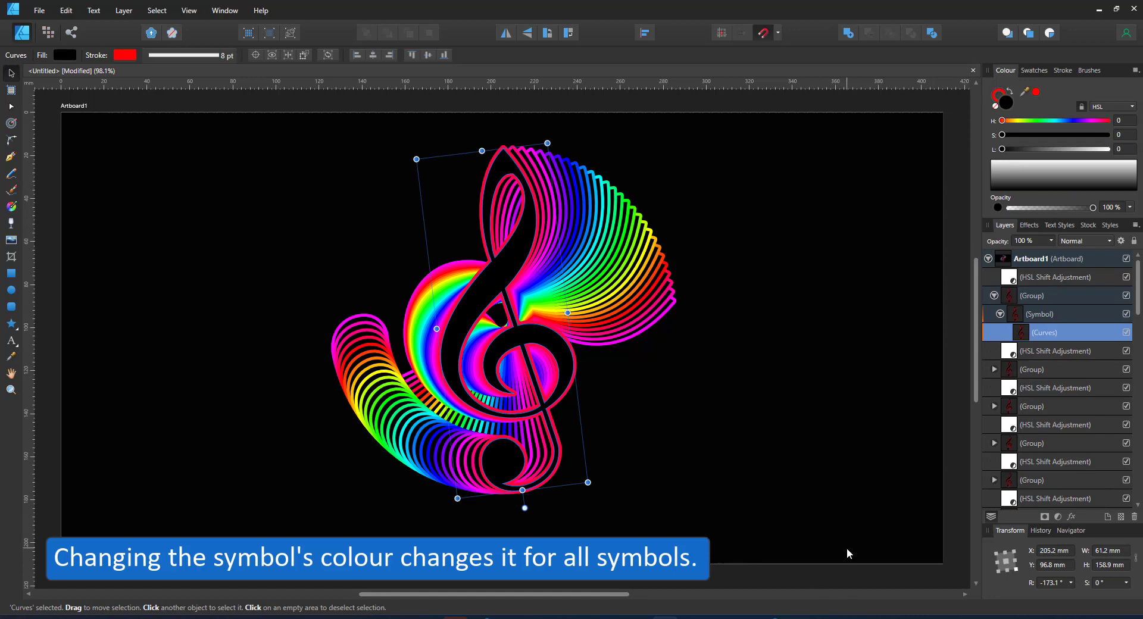
pyautogui.click(958, 441)
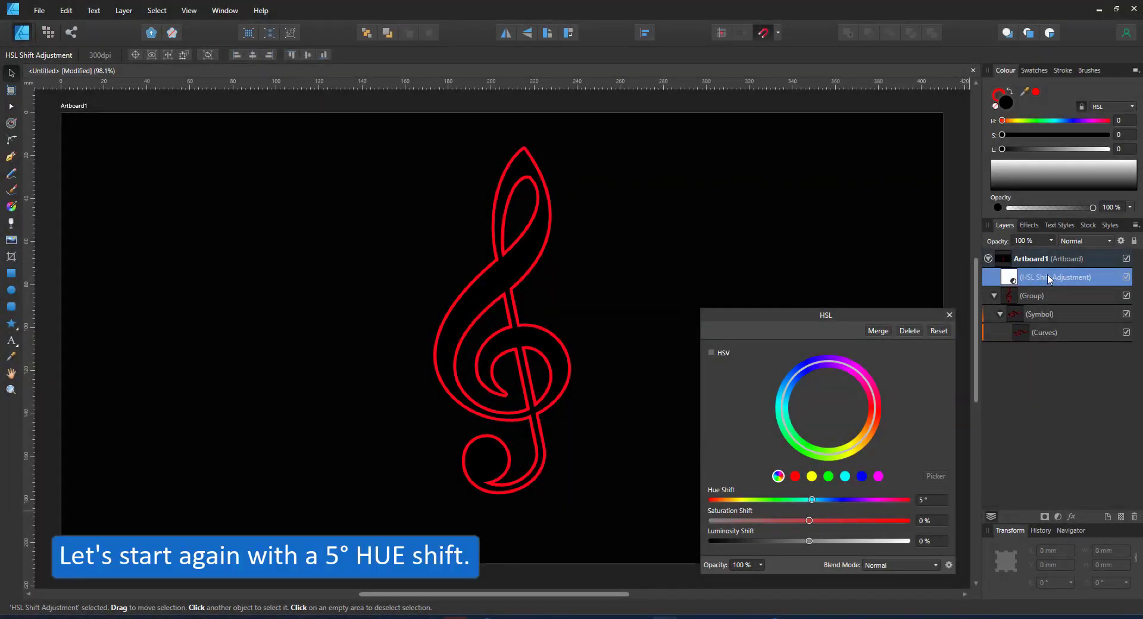
# Starting from the single clef, duplicate its group and HSL adjustment and rotate the copy by about 5°.
pyautogui.keyDown('shift'); pyautogui.click(1034, 280); pyautogui.keyUp('shift')
pyautogui.hotkey('ctrl', 'j')
pyautogui.moveTo(502, 132)
pyautogui.mouseDown()
pyautogui.moveTo(451, 138)
pyautogui.moveTo(480, 133)
pyautogui.mouseUp()
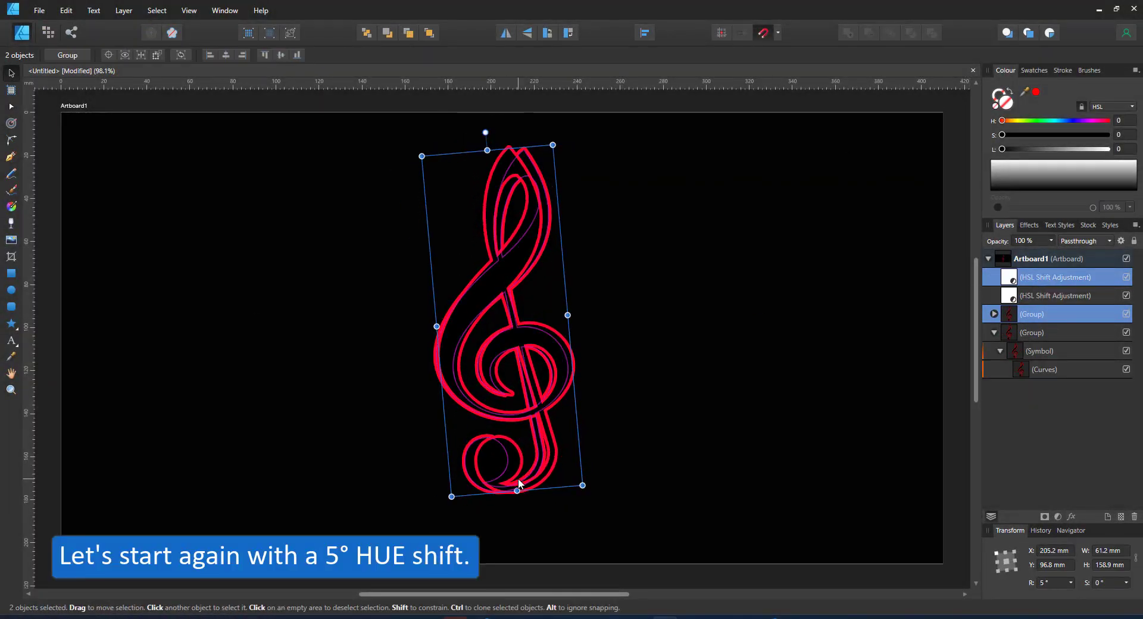
# Repeat the rotated duplication, raising each copied group in the layer stack, until the copies reach a rotation of about 171°.
pyautogui.hotkey('ctrl', 'j')
pyautogui.hotkey('ctrl', 'j')
pyautogui.hotkey('ctrl', 'j')
pyautogui.hotkey('ctrl', 'j')
pyautogui.hotkey('ctrl', 'j')
pyautogui.hotkey('ctrl', 'j')
pyautogui.hotkey('ctrl', 'j')
pyautogui.hotkey('ctrl', 'j')
pyautogui.hotkey('ctrl', 'j')
pyautogui.hotkey('ctrl', 'j')
pyautogui.hotkey('ctrl', 'j')
pyautogui.hotkey('ctrl', 'j')
pyautogui.hotkey('ctrl', 'j')
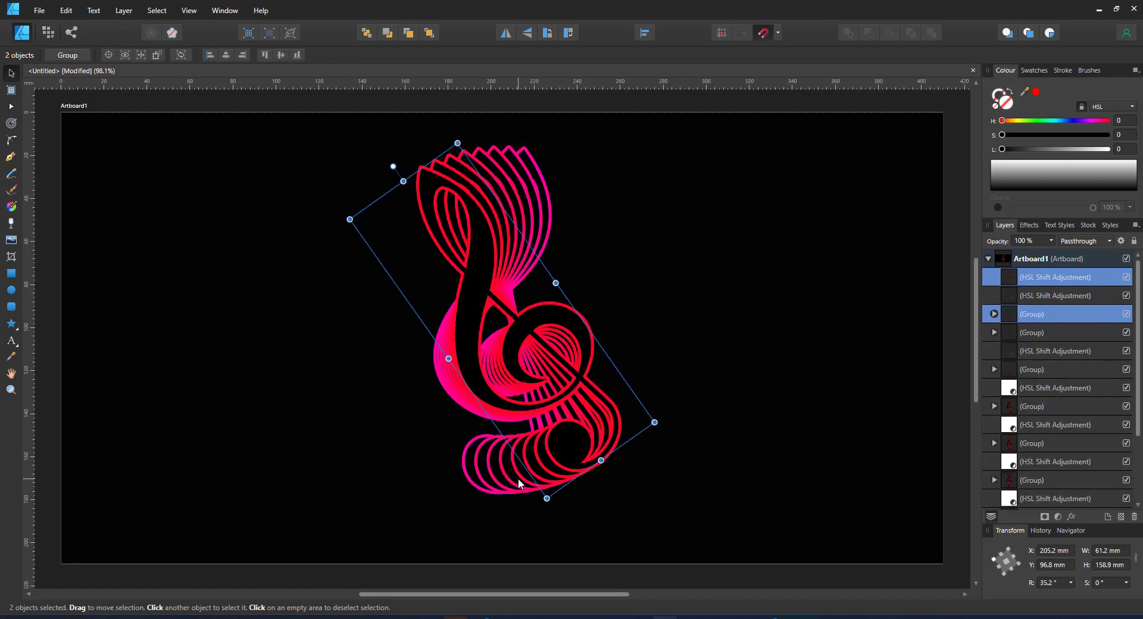
pyautogui.hotkey('ctrl', 'j')
pyautogui.hotkey('ctrl', 'j')
pyautogui.hotkey('ctrl', 'j')
pyautogui.hotkey('ctrl', 'j')
pyautogui.hotkey('ctrl', 'j')
pyautogui.hotkey('ctrl', 'j')
pyautogui.hotkey('ctrl', 'j')
pyautogui.hotkey('ctrl', 'j')
pyautogui.hotkey('ctrl', 'j')
pyautogui.hotkey('ctrl', 'j')
pyautogui.hotkey('ctrl', 'j')
pyautogui.hotkey('ctrl', 'j')
pyautogui.hotkey('ctrl', 'j')
pyautogui.hotkey('ctrl', 'j')
pyautogui.hotkey('ctrl', 'j')
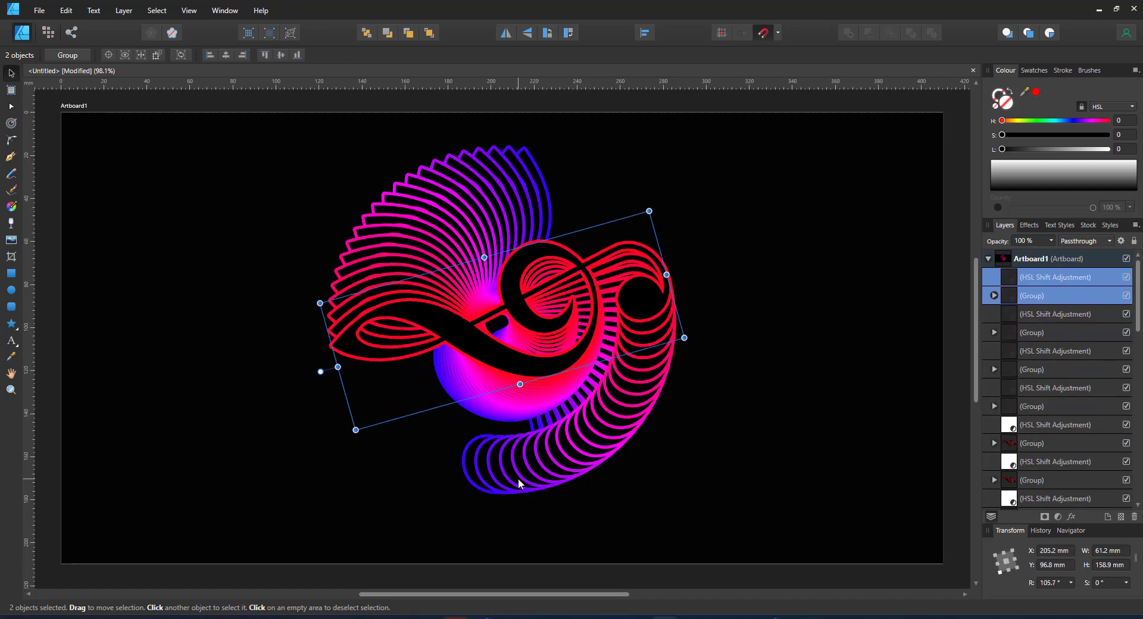
pyautogui.hotkey('ctrl', 'j')
pyautogui.hotkey('ctrl', 'j')
pyautogui.hotkey('ctrl', 'j')
pyautogui.hotkey('ctrl', 'j')
pyautogui.hotkey('ctrl', 'j')
pyautogui.hotkey('ctrl', 'j')
pyautogui.hotkey('ctrl', 'j')
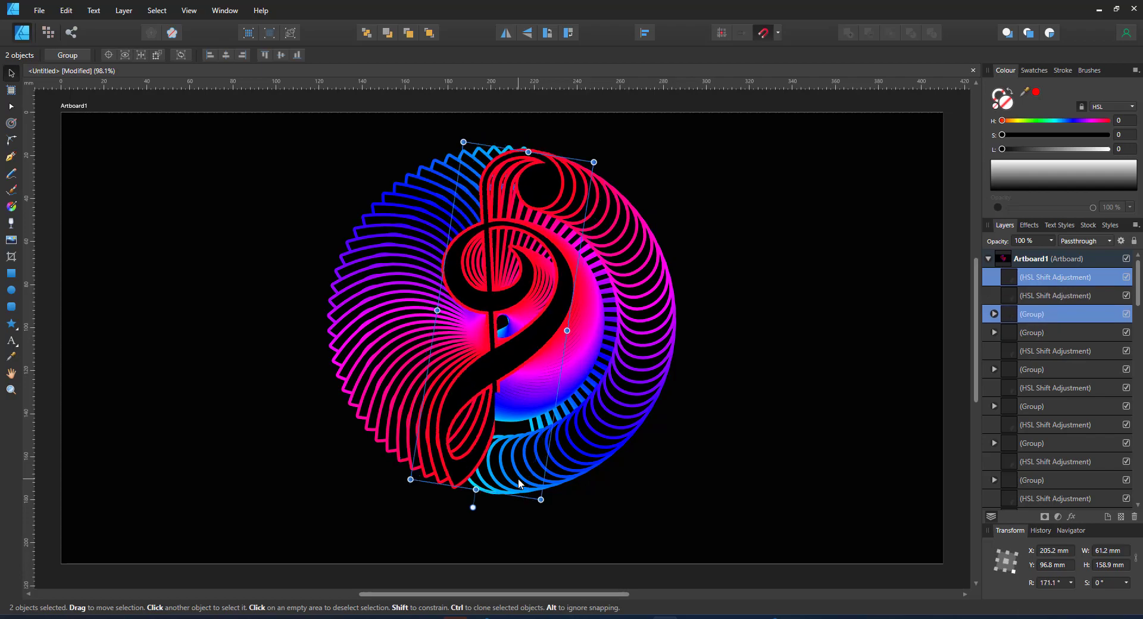
# Select all the clef copies, rotate them until the topmost clef is nearly upright, and centre them on the artboard.
pyautogui.click(386, 215)
pyautogui.moveTo(305, 100); pyautogui.dragTo(741, 573)
pyautogui.moveTo(549, 257); pyautogui.dragTo(548, 275)
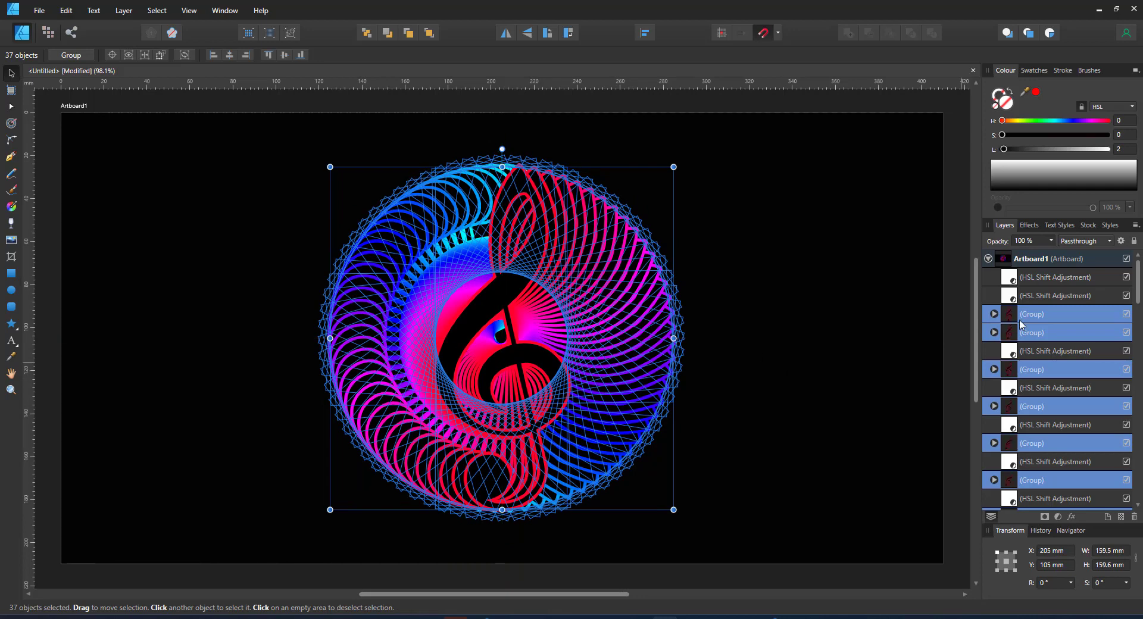
# Move the topmost group between the two uppermost HSL adjustments in the layer stack and expand the group.
pyautogui.click(1015, 319)
pyautogui.moveTo(1077, 307); pyautogui.dragTo(1079, 287)
pyautogui.click(994, 295)
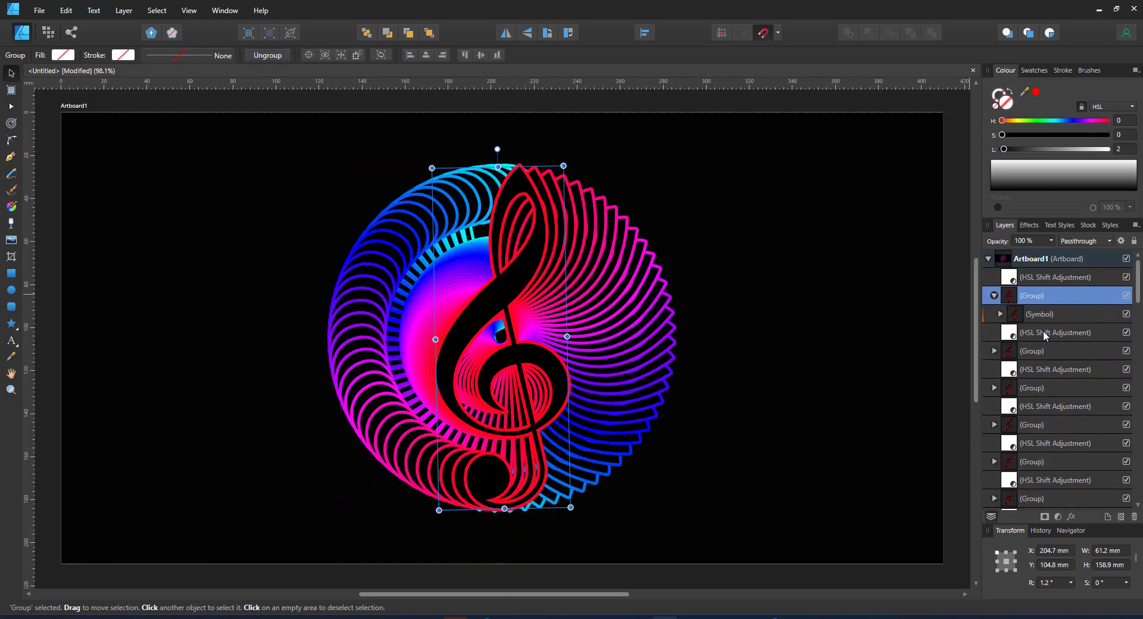
# Set the stroke of the curves inside the topmost symbol to green with hue 122 and saturation 54, and try another hue.
pyautogui.click(1039, 314)
pyautogui.click(1000, 313)
pyautogui.click(1012, 332)
pyautogui.moveTo(1002, 121)
pyautogui.mouseDown()
pyautogui.moveTo(1085, 137)
pyautogui.moveTo(1059, 137)
pyautogui.mouseUp()
pyautogui.click(1021, 136)
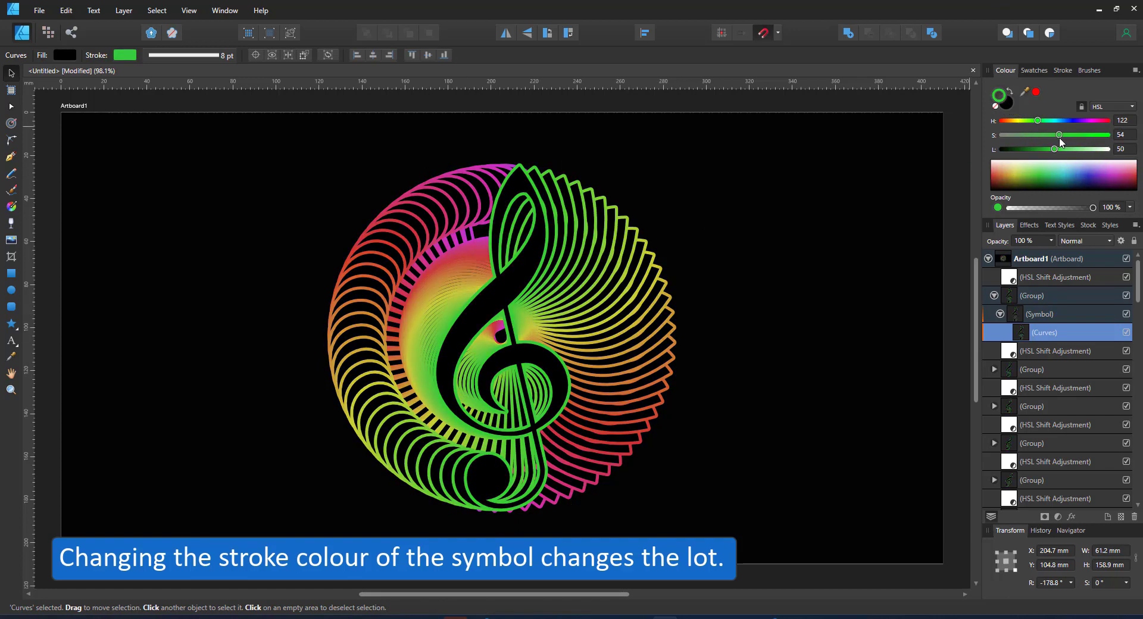
pyautogui.click(1088, 120)
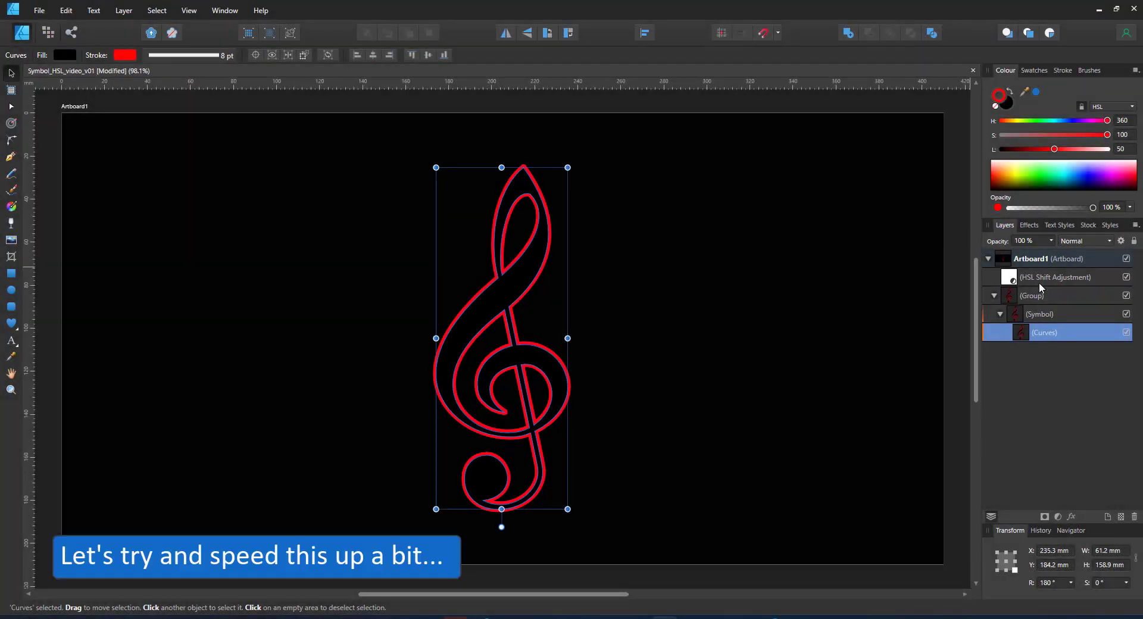
# Set the HSL adjustment's hue shift to -10° and move the adjustment into the clef group.
pyautogui.doubleClick(1010, 280)
pyautogui.click(930, 500)
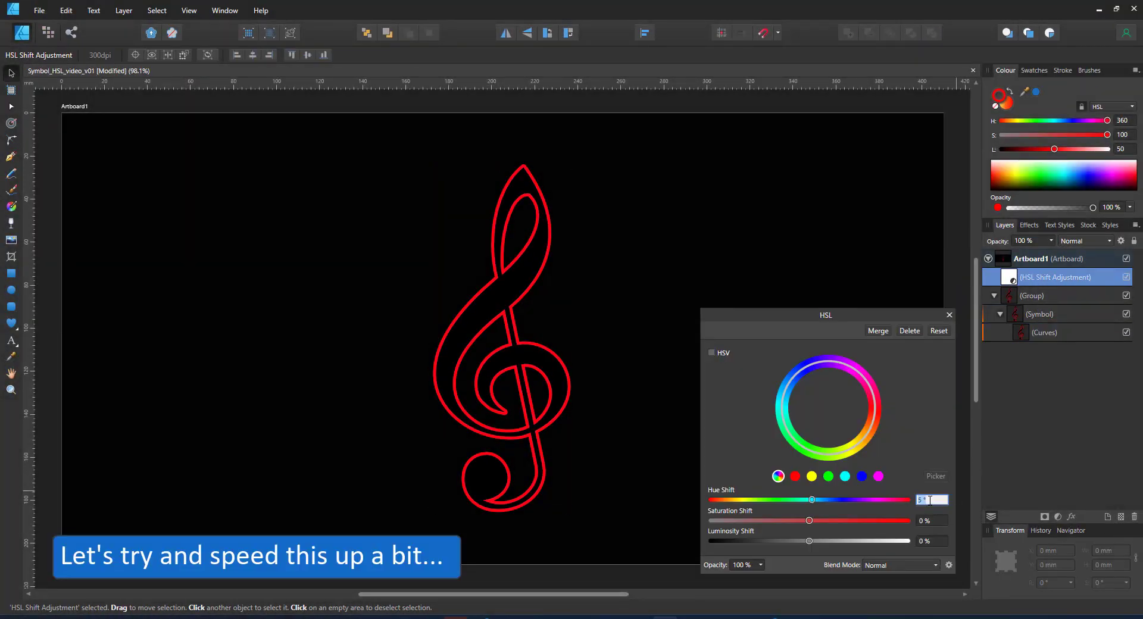
pyautogui.write('-10')
pyautogui.press('Return')
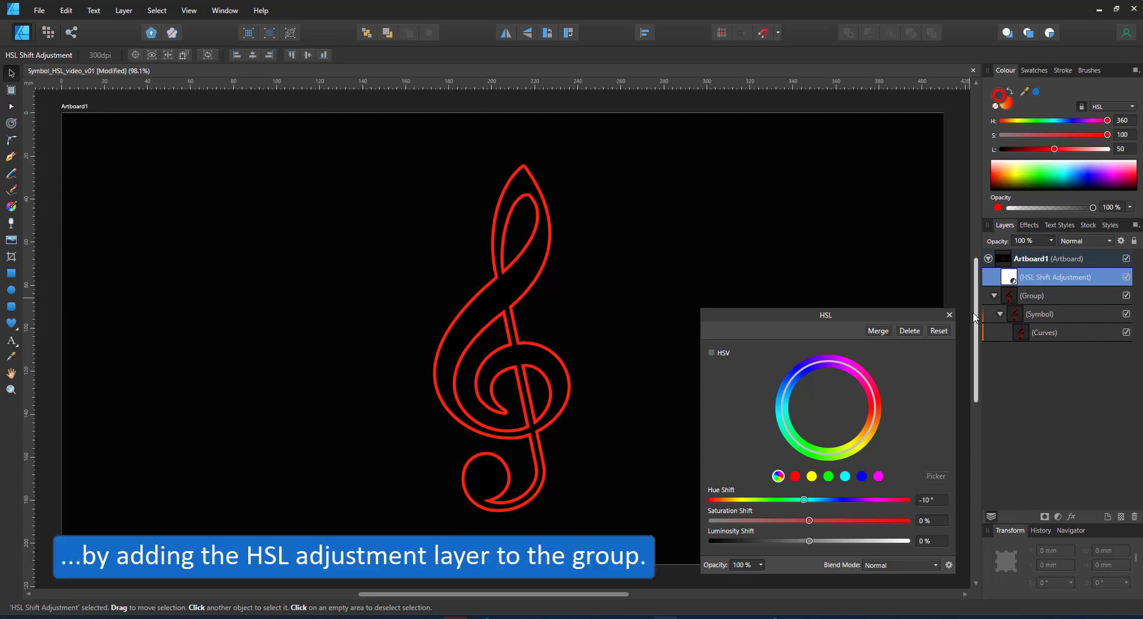
pyautogui.click(948, 315)
pyautogui.moveTo(1037, 280); pyautogui.dragTo(1018, 298)
# Duplicate the clef group, rotate the copy 10° about its centre, and repeat the rotated duplication until 19 groups form the circle.
pyautogui.click(1012, 277)
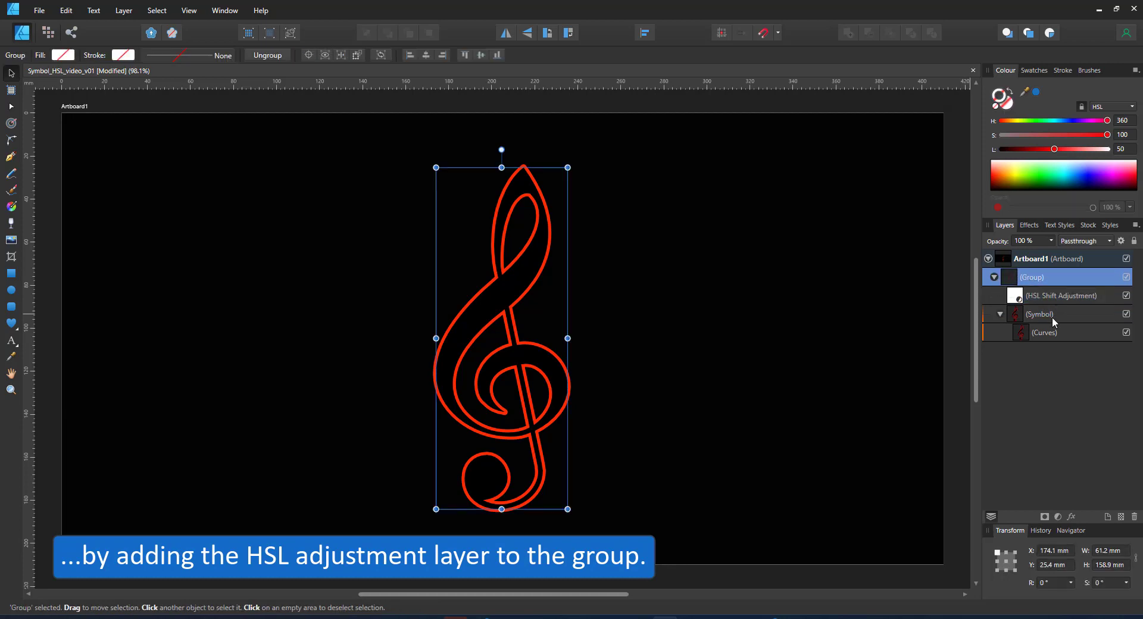
pyautogui.hotkey('ctrl', 'g')
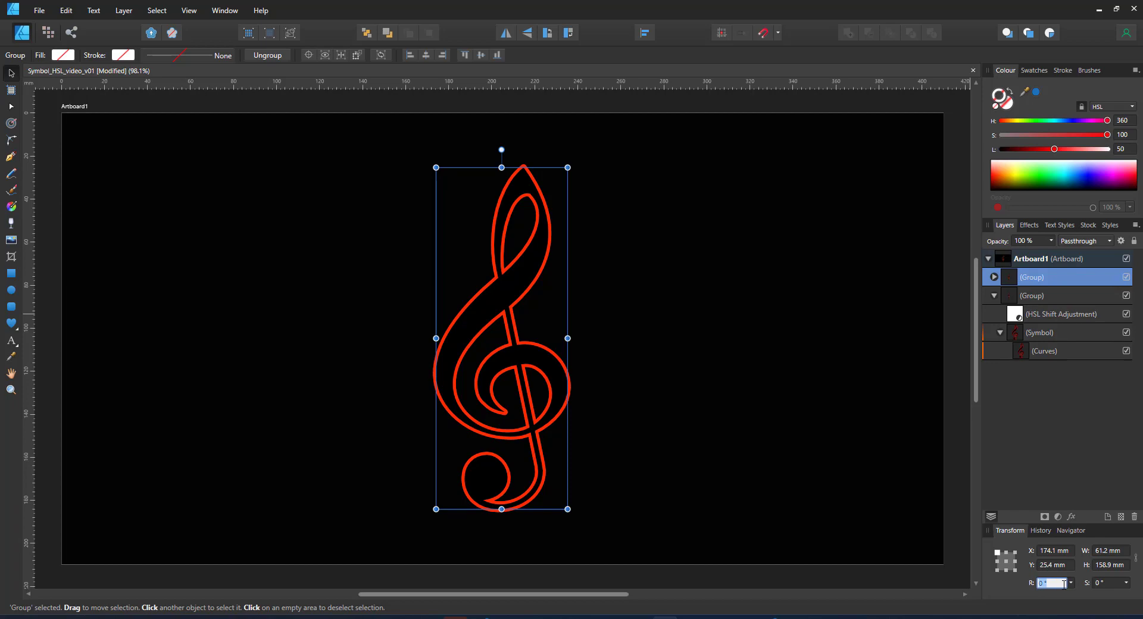
pyautogui.click(1006, 561)
pyautogui.click(1046, 582)
pyautogui.write('10')
pyautogui.press('Return')
pyautogui.hotkey('ctrl', 'j')
pyautogui.hotkey('ctrl', 'j')
pyautogui.hotkey('ctrl', 'j')
pyautogui.hotkey('ctrl', 'j')
pyautogui.hotkey('ctrl', 'j')
pyautogui.hotkey('ctrl', 'j')
pyautogui.hotkey('ctrl', 'j')
pyautogui.hotkey('ctrl', 'j')
pyautogui.hotkey('ctrl', 'j')
pyautogui.hotkey('ctrl', 'j')
pyautogui.hotkey('ctrl', 'j')
pyautogui.hotkey('ctrl', 'j')
pyautogui.hotkey('ctrl', 'j')
pyautogui.hotkey('ctrl', 'j')
pyautogui.hotkey('ctrl', 'j')
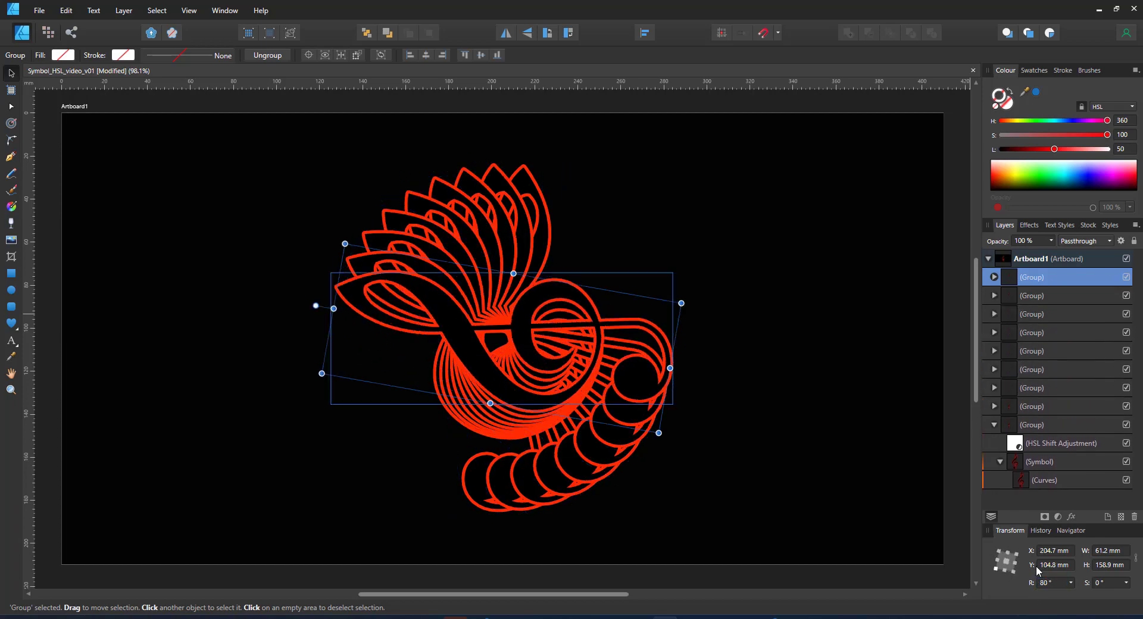
# Turn all the clef groups together by 180° so the topmost clef stands upright, and ungroup them.
pyautogui.scroll(-5, 1071, 458)
pyautogui.keyDown('shift'); pyautogui.click(1065, 441); pyautogui.keyUp('shift')
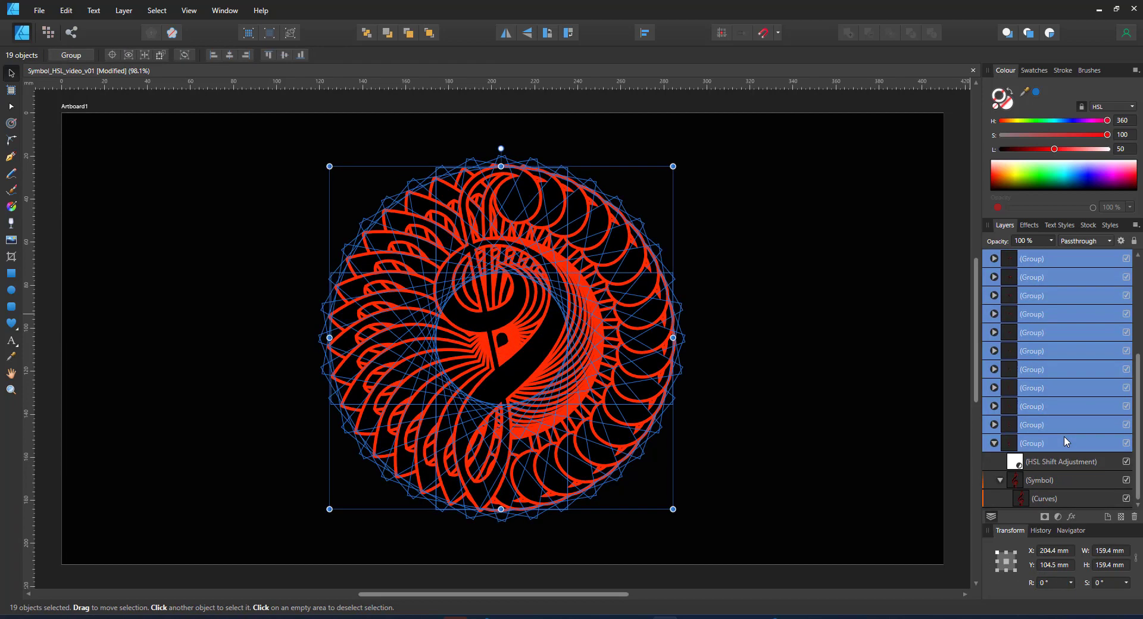
pyautogui.click(527, 34)
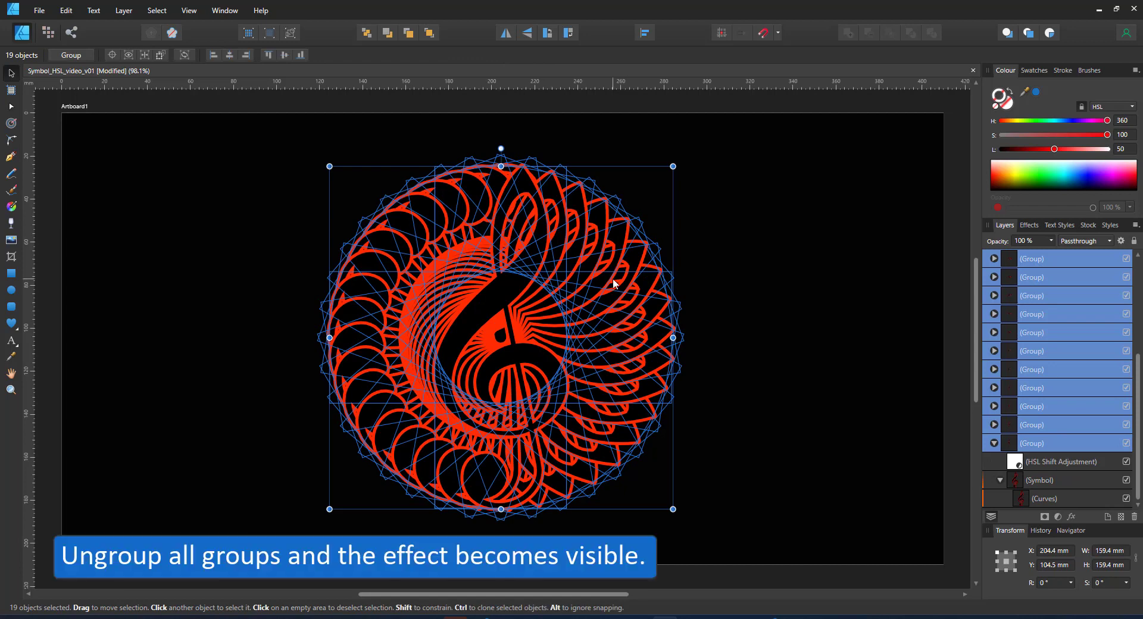
pyautogui.hotkey('ctrl', 'shift', 'g')
pyautogui.click(834, 531)
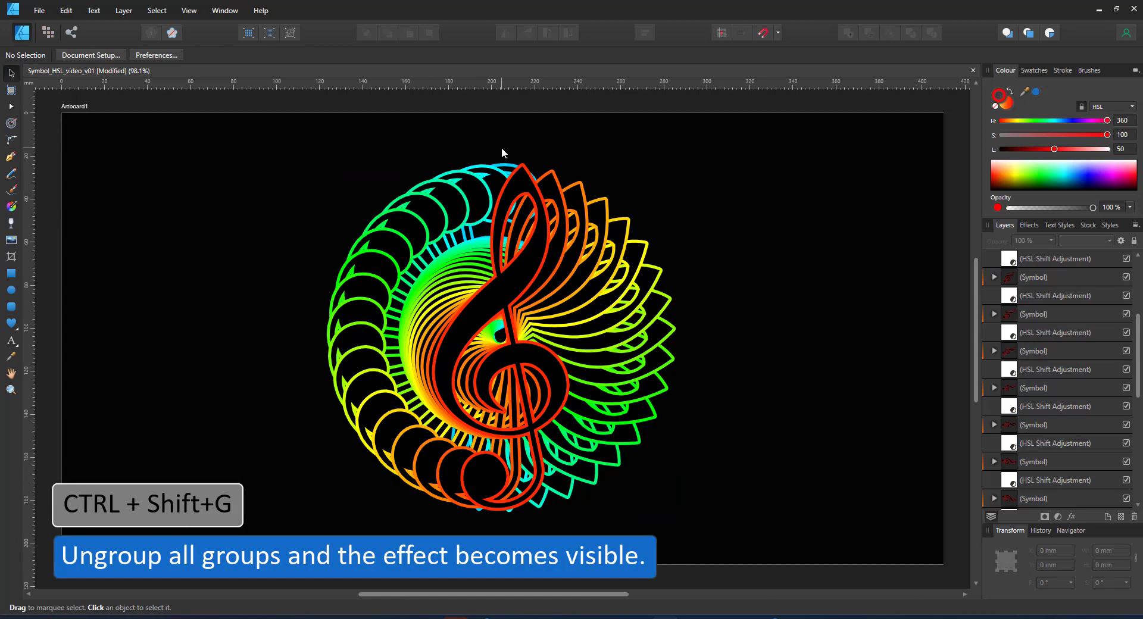
# Expand the topmost symbol in the layer stack and select the clef curves inside it.
pyautogui.click(994, 278)
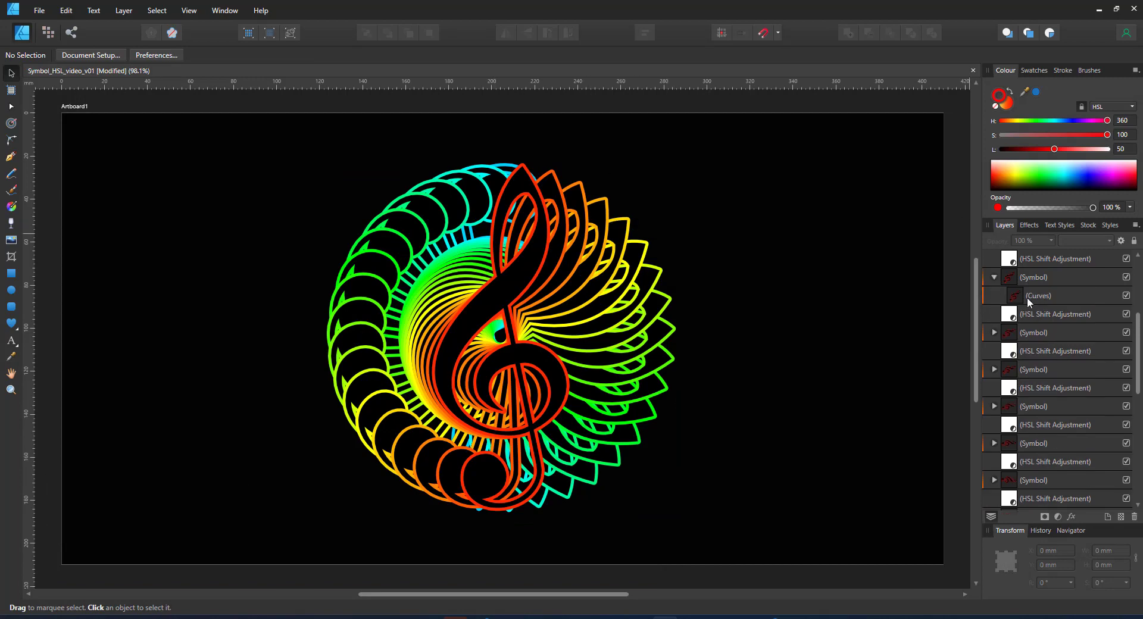
pyautogui.scroll(-6, 1025, 301)
pyautogui.click(1048, 500)
pyautogui.scroll(9, 994, 480)
pyautogui.click(992, 296)
pyautogui.click(994, 296)
pyautogui.click(1039, 313)
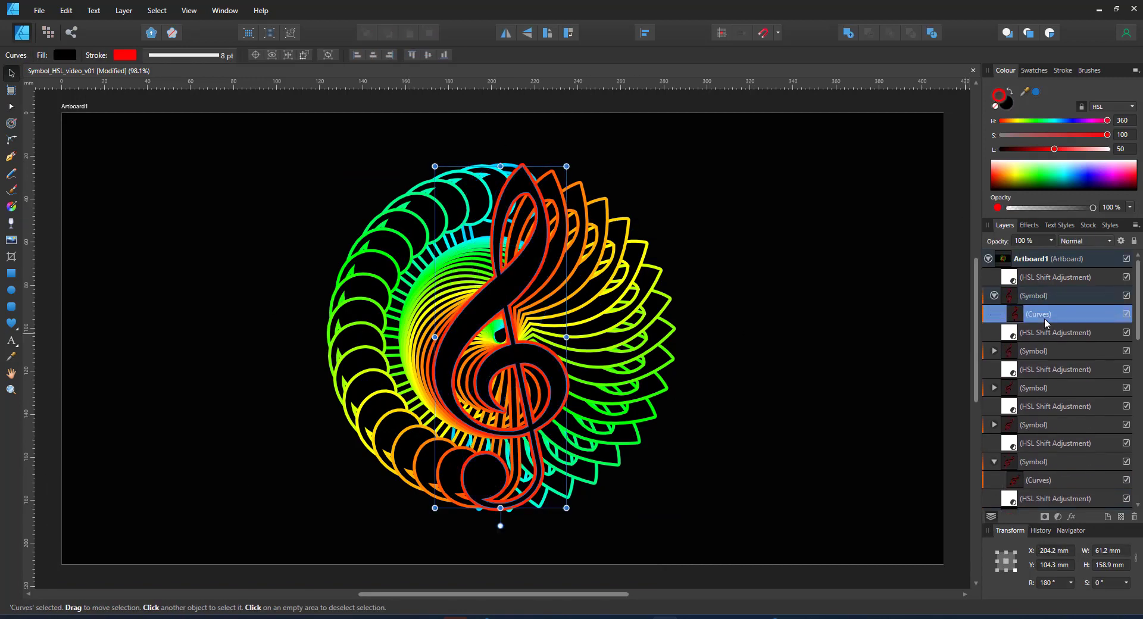
# Add the letter M as Times New Roman artistic text inside the topmost symbol.
pyautogui.click(10, 340)
pyautogui.click(718, 315)
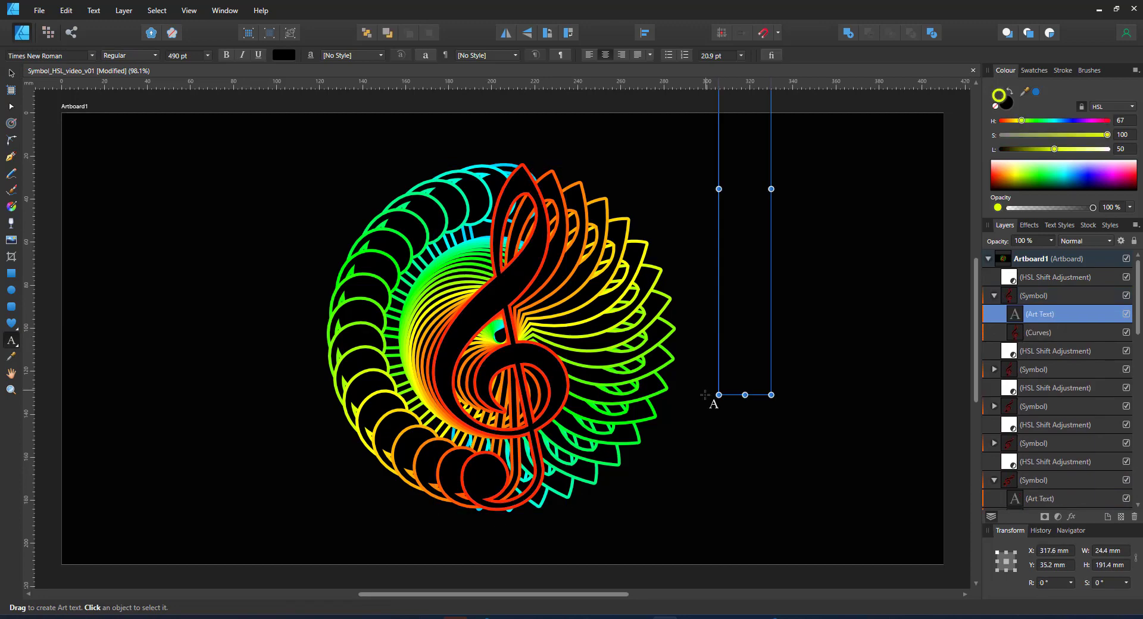
pyautogui.write('M')
pyautogui.press('Escape')
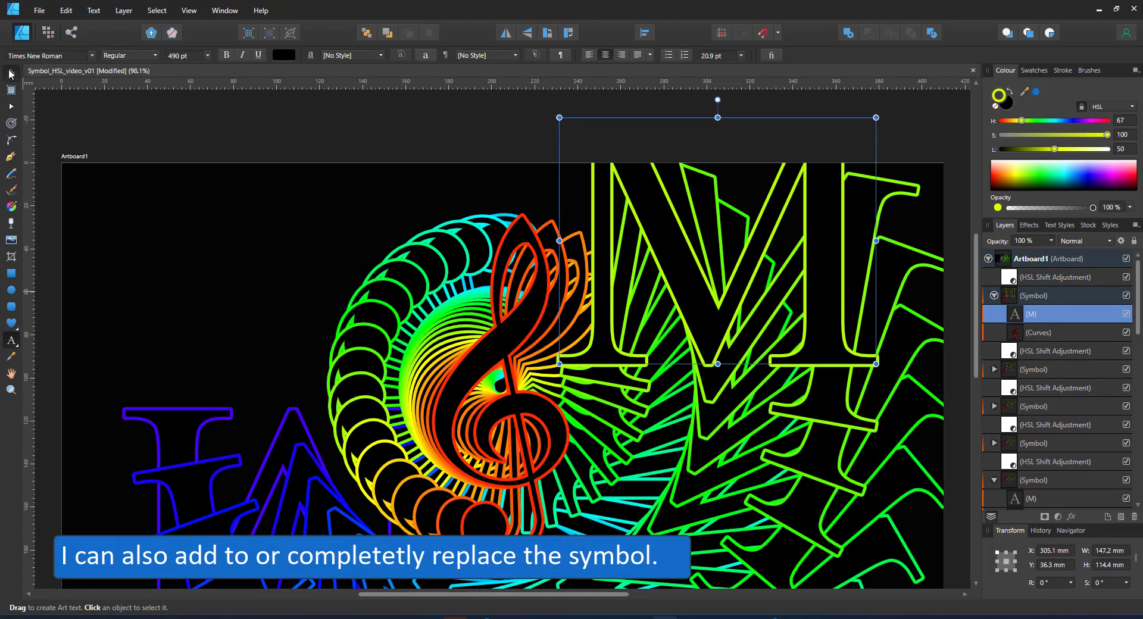
# Centre the M on the circular pattern at about X 203.8 mm and Y 103.8 mm, and hide the symbol's clef curves.
pyautogui.moveTo(828, 206); pyautogui.dragTo(610, 346)
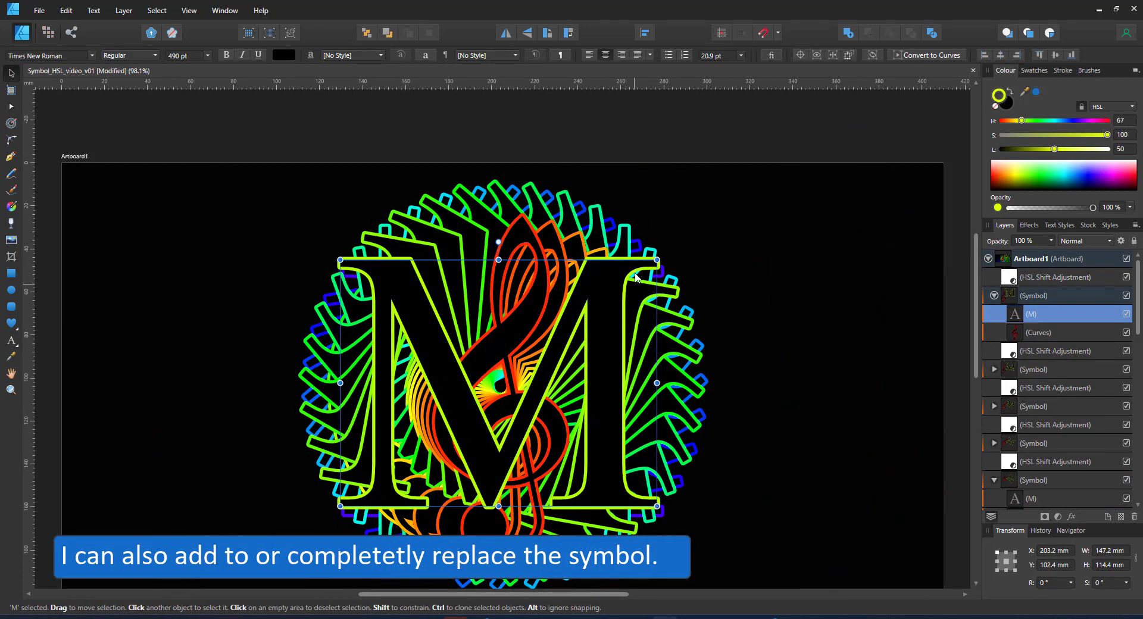
pyautogui.moveTo(635, 291); pyautogui.dragTo(633, 303)
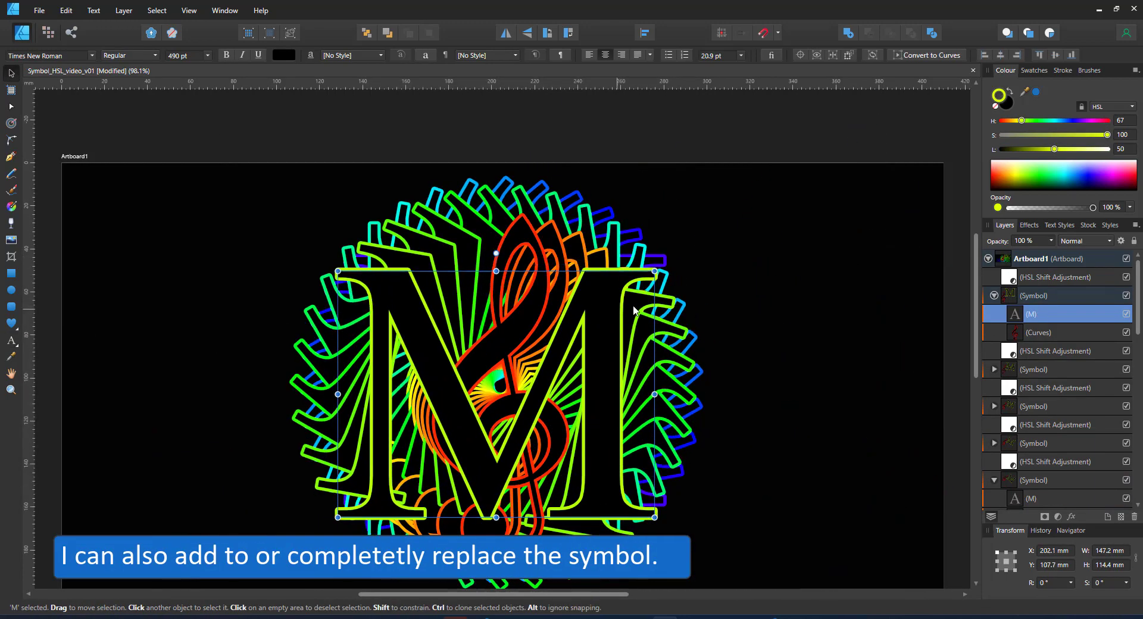
pyautogui.click(1126, 332)
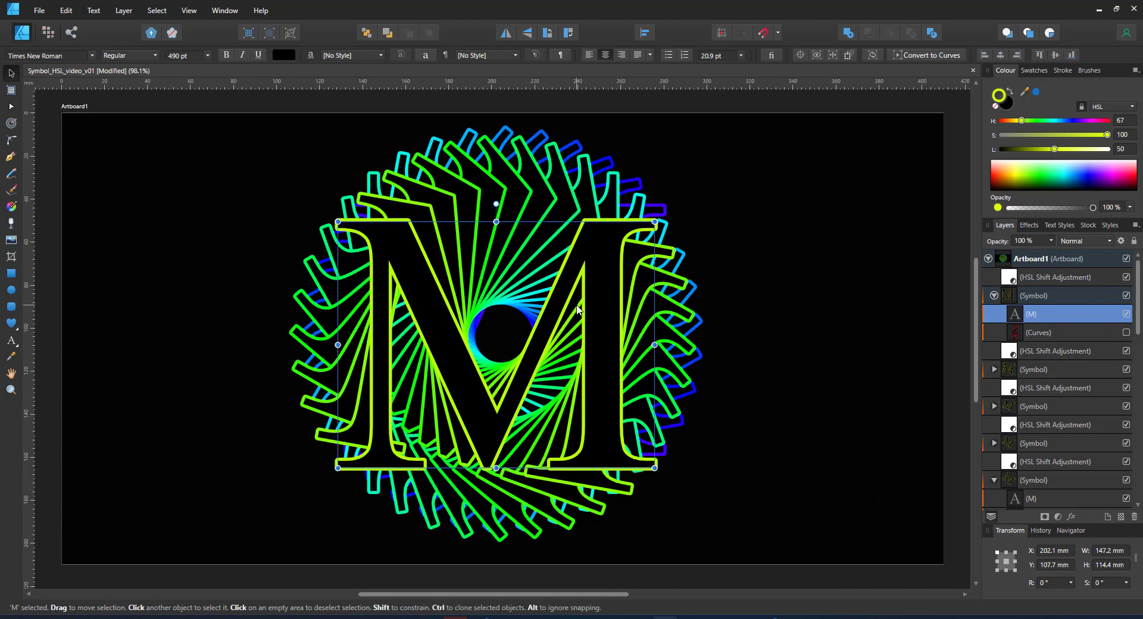
pyautogui.moveTo(561, 303)
pyautogui.mouseDown()
pyautogui.moveTo(557, 319)
pyautogui.moveTo(567, 294)
pyautogui.mouseUp()
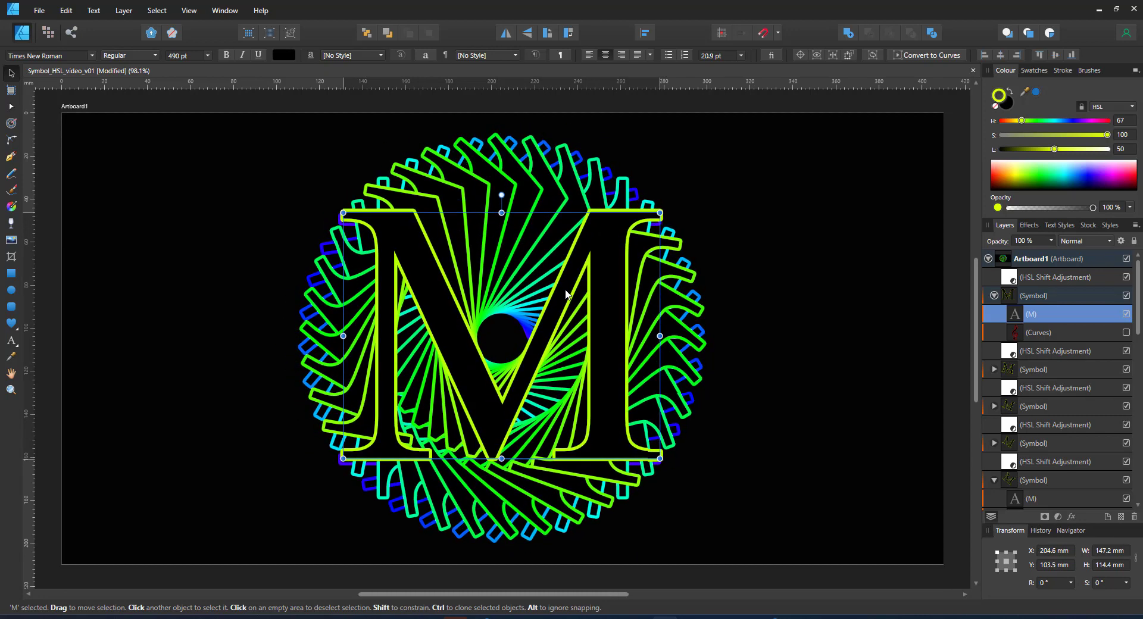
pyautogui.moveTo(529, 356); pyautogui.dragTo(528, 358)
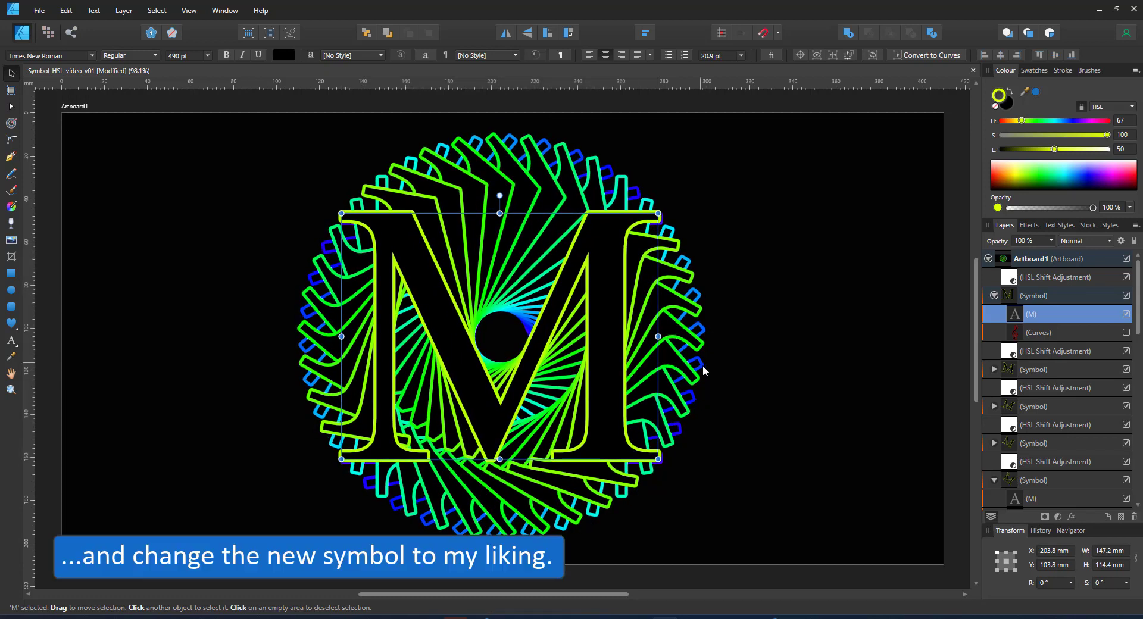
# Try a red stroke with hue 0 on the M, and set it to blue with hue 227 and luminosity 56.
pyautogui.moveTo(1010, 123); pyautogui.dragTo(1002, 120)
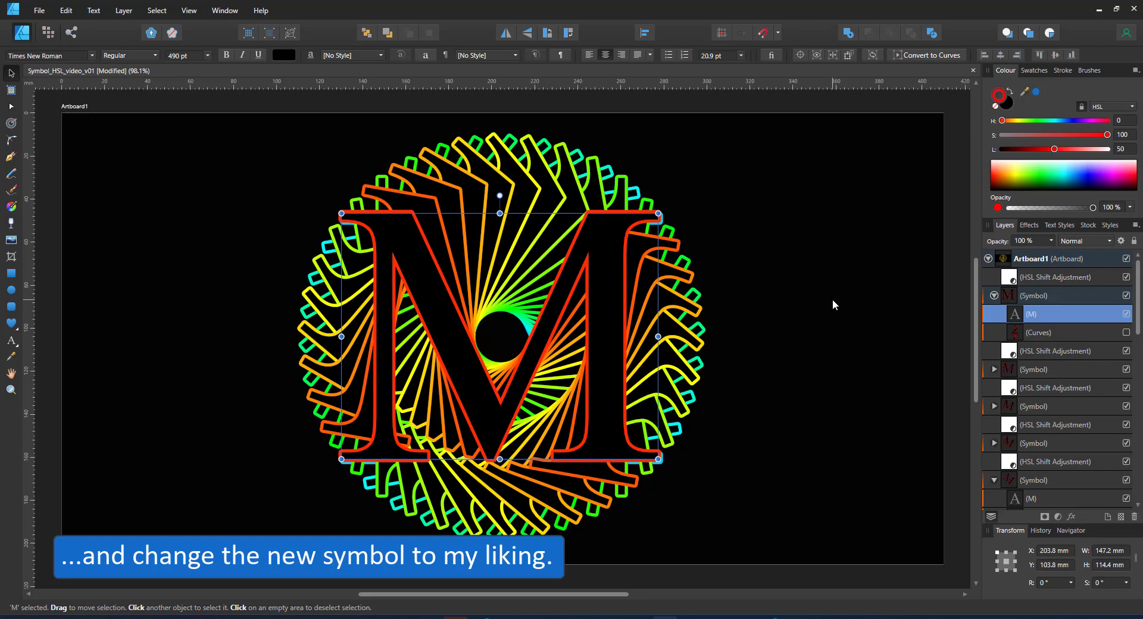
pyautogui.click(1087, 177)
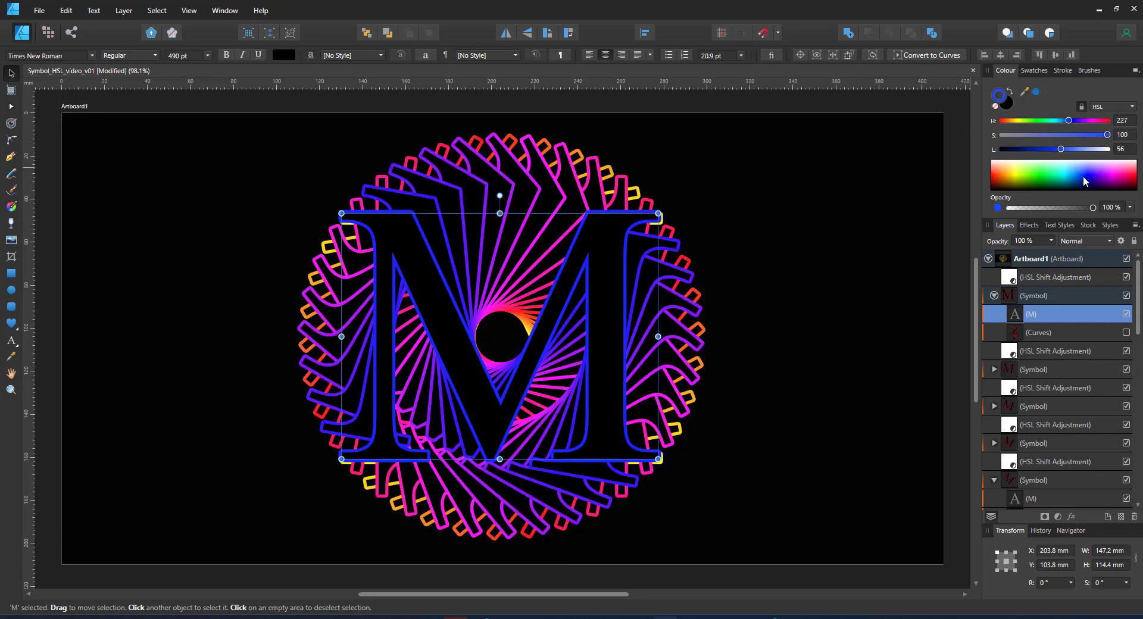
pyautogui.click(935, 301)
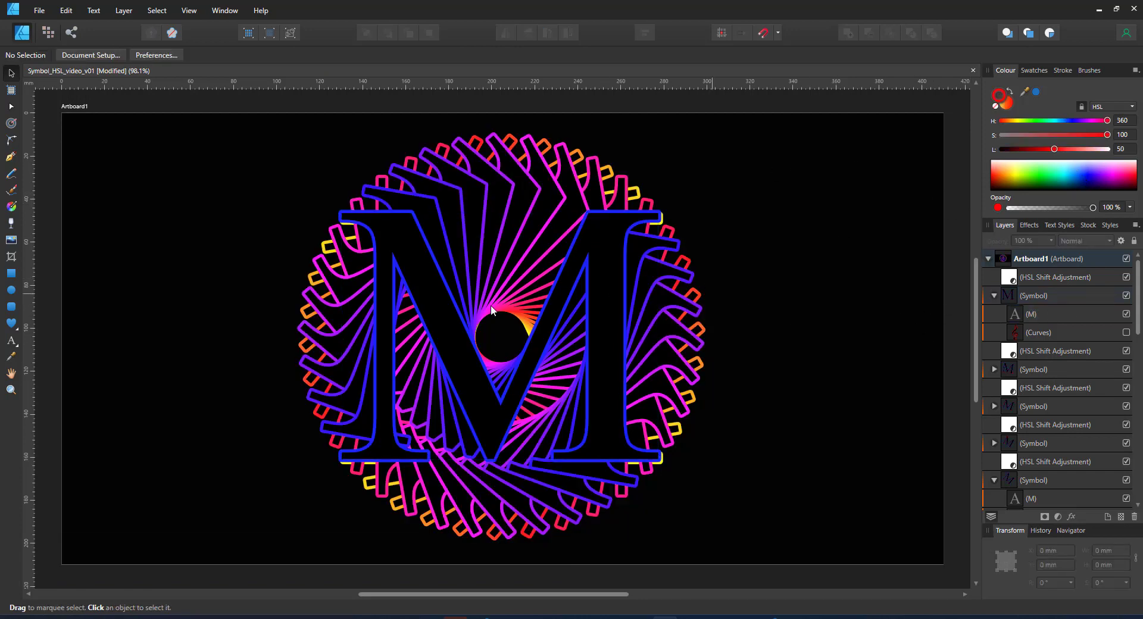
# Draw a heart about 63 by 57.5 mm to the upper right of the pattern, filled red and without a stroke.
pyautogui.click(11, 322)
pyautogui.moveTo(743, 163); pyautogui.dragTo(879, 286)
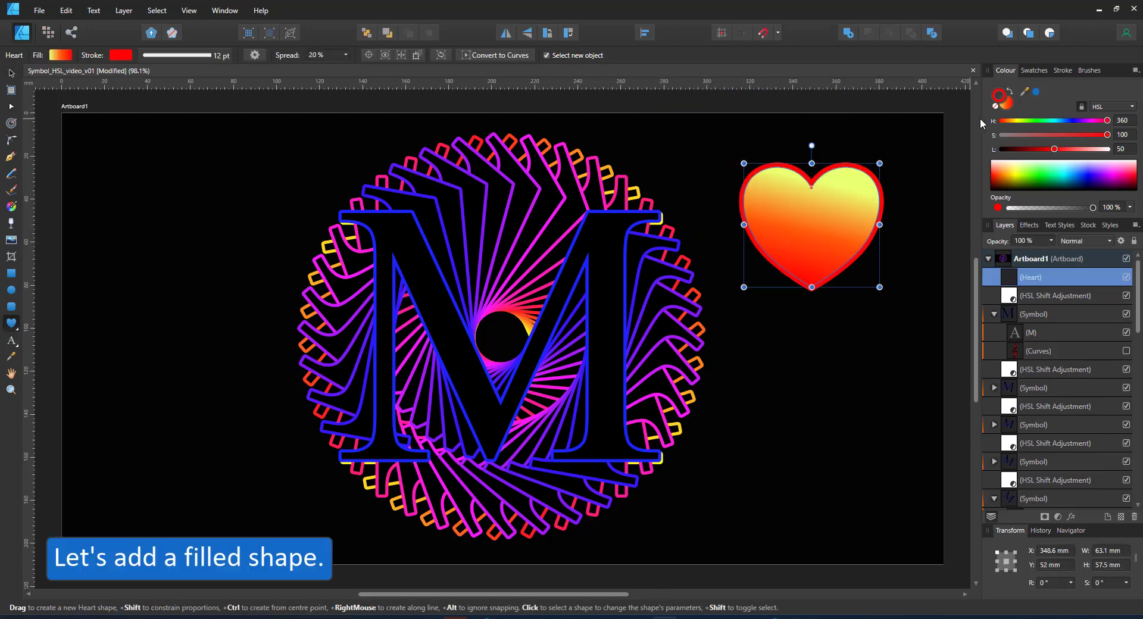
pyautogui.click(1010, 93)
pyautogui.click(995, 106)
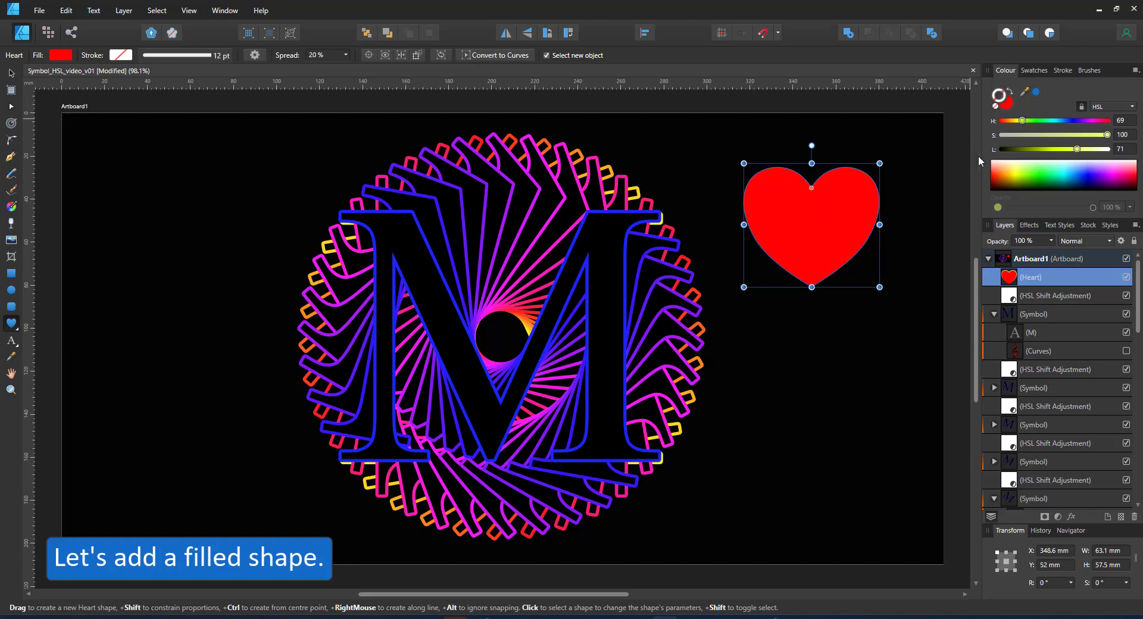
# Place the heart inside the topmost symbol at about X 181.5 mm and Y 60 mm, and hide the symbol's M.
pyautogui.moveTo(1045, 291); pyautogui.dragTo(1035, 315)
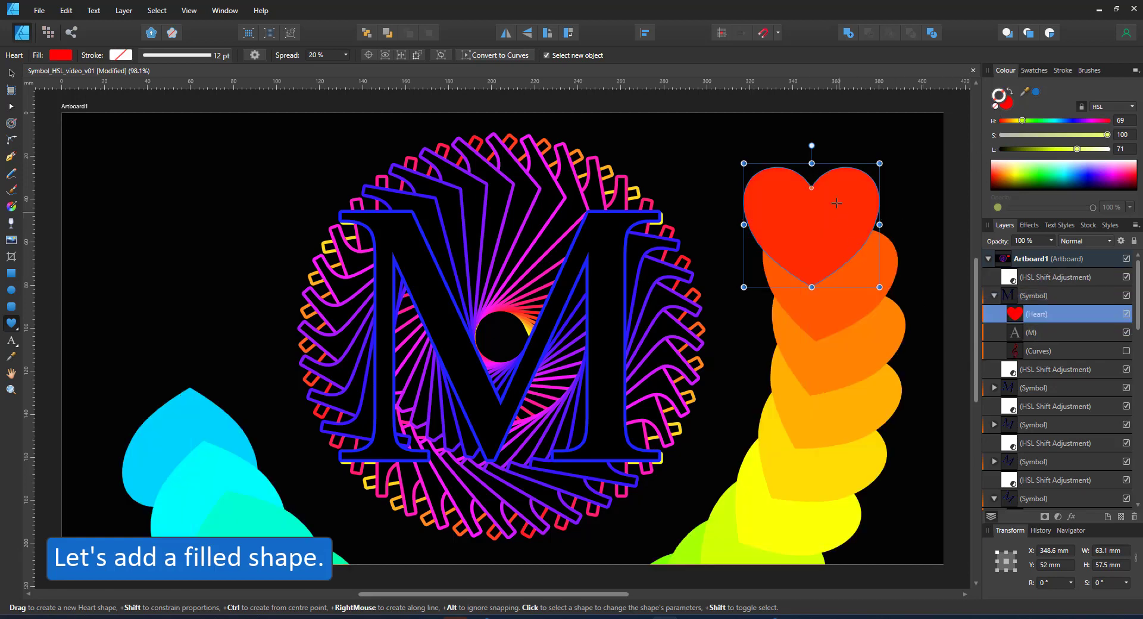
pyautogui.click(11, 72)
pyautogui.moveTo(844, 203); pyautogui.dragTo(492, 203)
pyautogui.click(1126, 332)
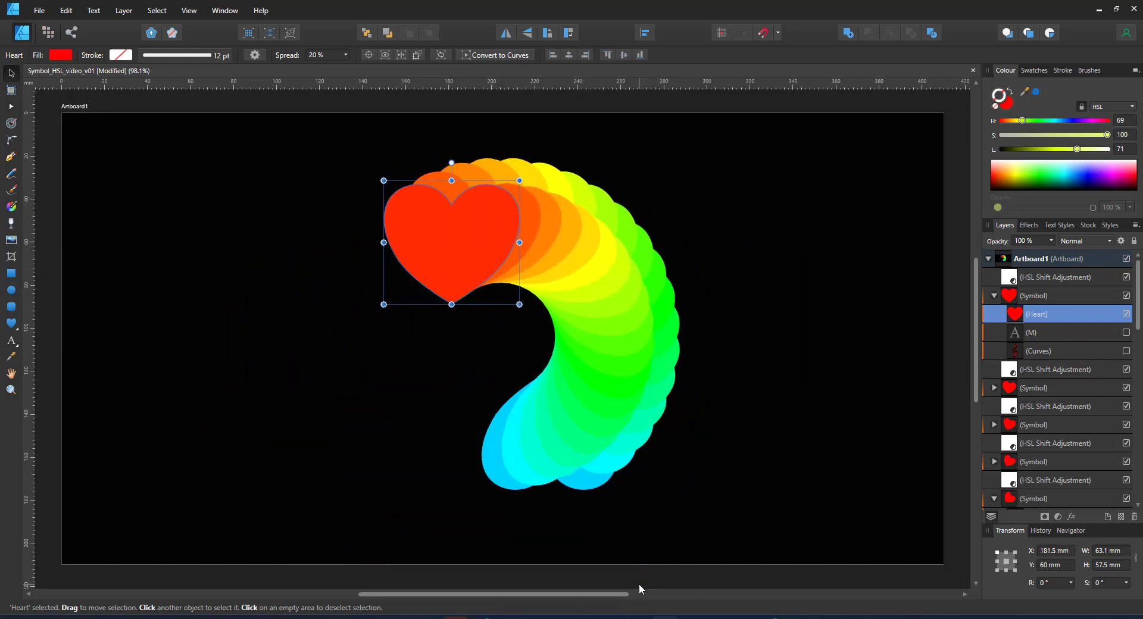
# Give the heart a yellow stroke with hue 59, and darken it to black with luminosity 0.
pyautogui.click(1015, 177)
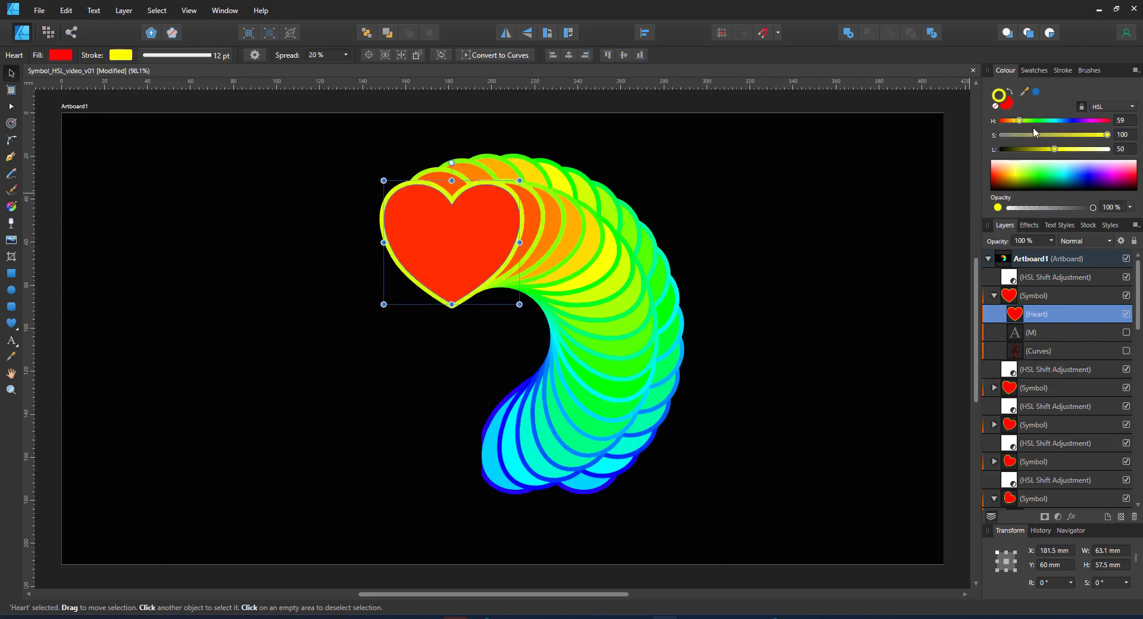
pyautogui.click(1003, 149)
pyautogui.click(748, 248)
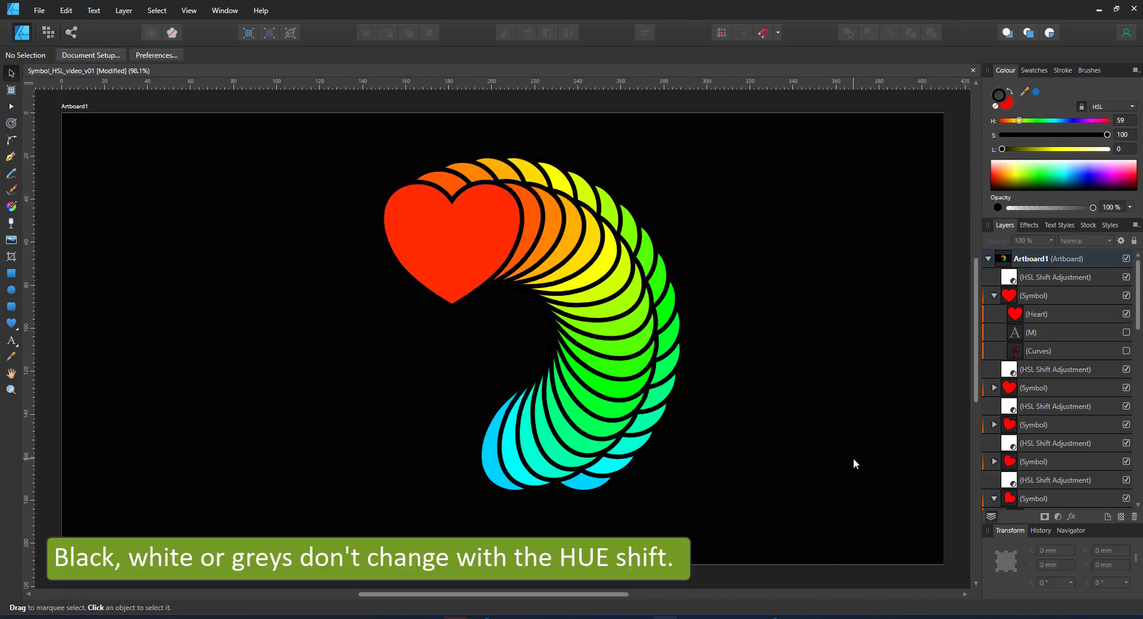
# Set the heart's fill to blue with hue 203, saturation 100 and luminosity 47.
pyautogui.click(1039, 316)
pyautogui.click(1004, 100)
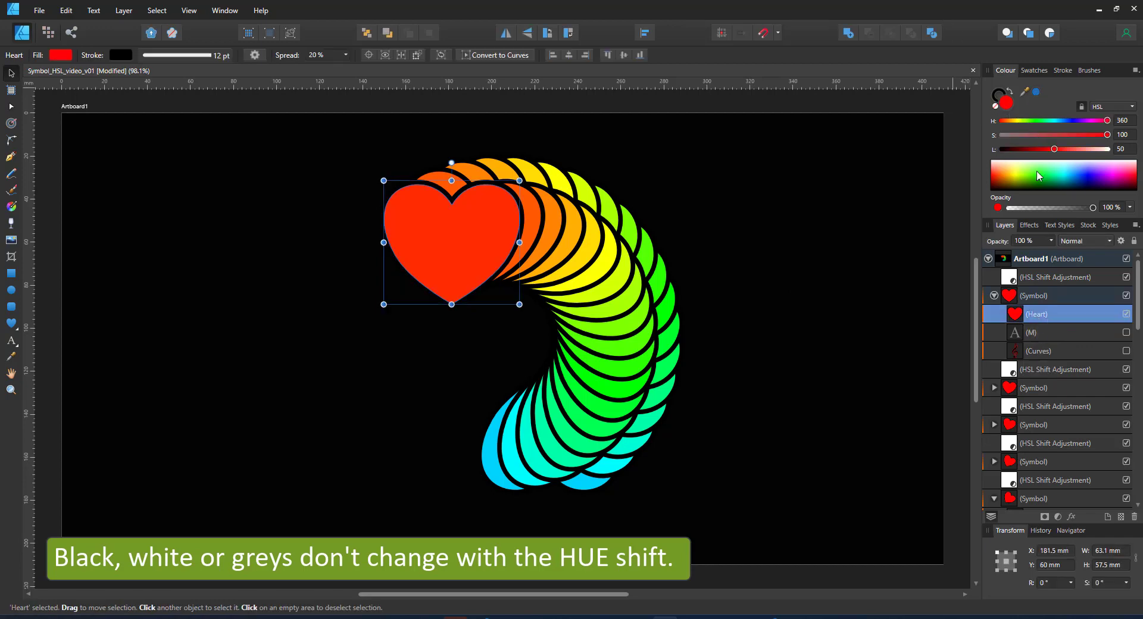
pyautogui.moveTo(1078, 182); pyautogui.dragTo(1050, 149)
pyautogui.click(840, 449)
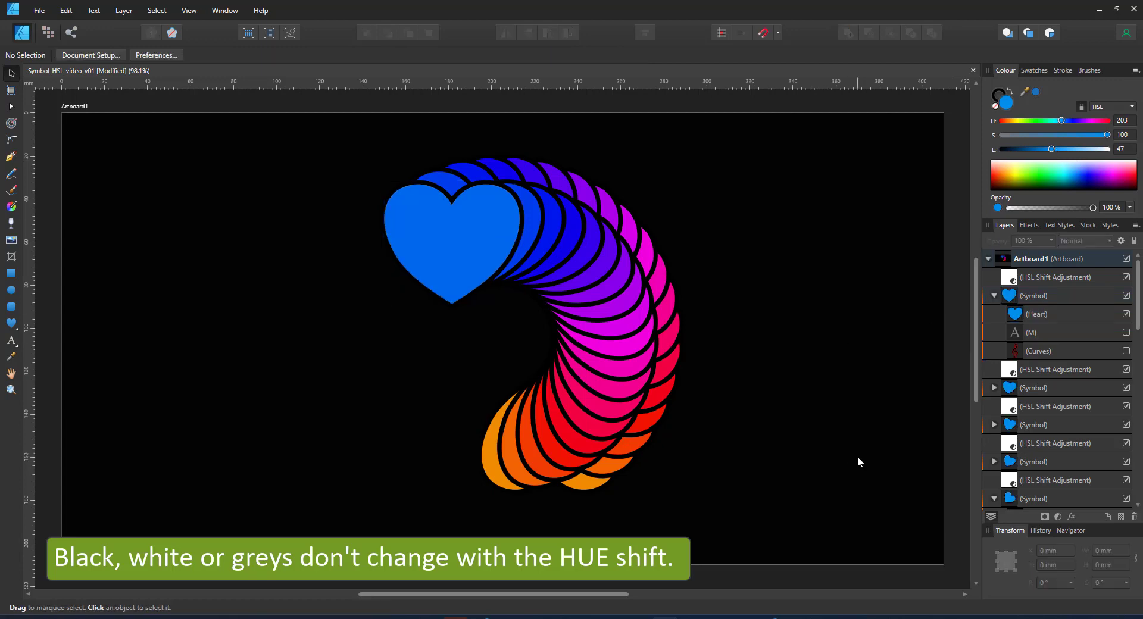